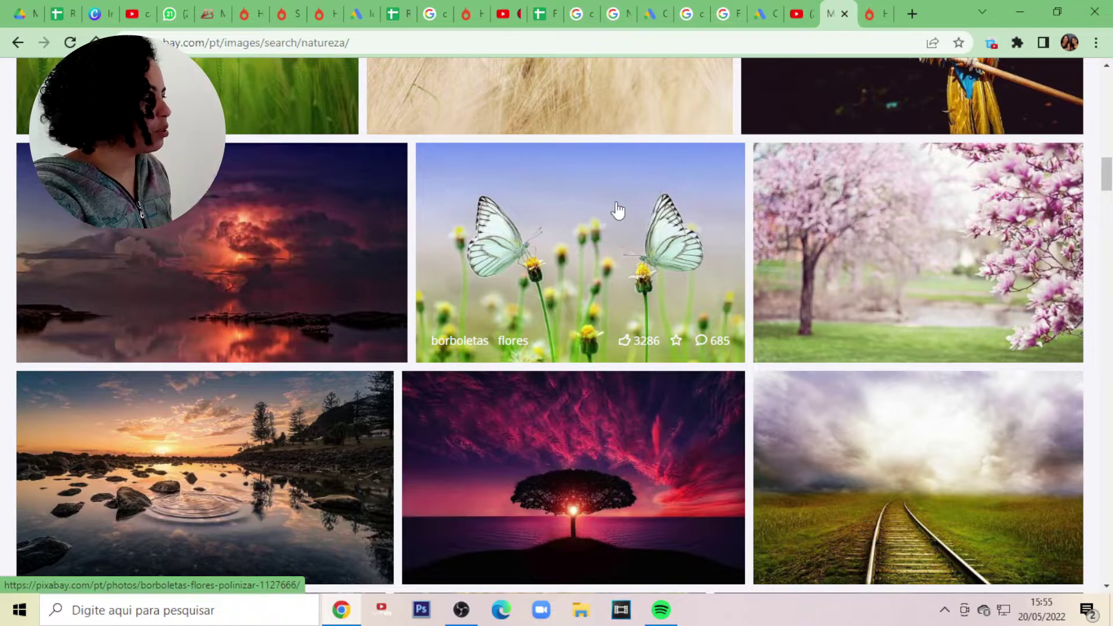
Switch the natureza search from images to videos and browse the results for a waterfall clip
{"action": "scroll", "coordinate": [618, 210], "scroll_direction": "up", "scroll_amount": 15}
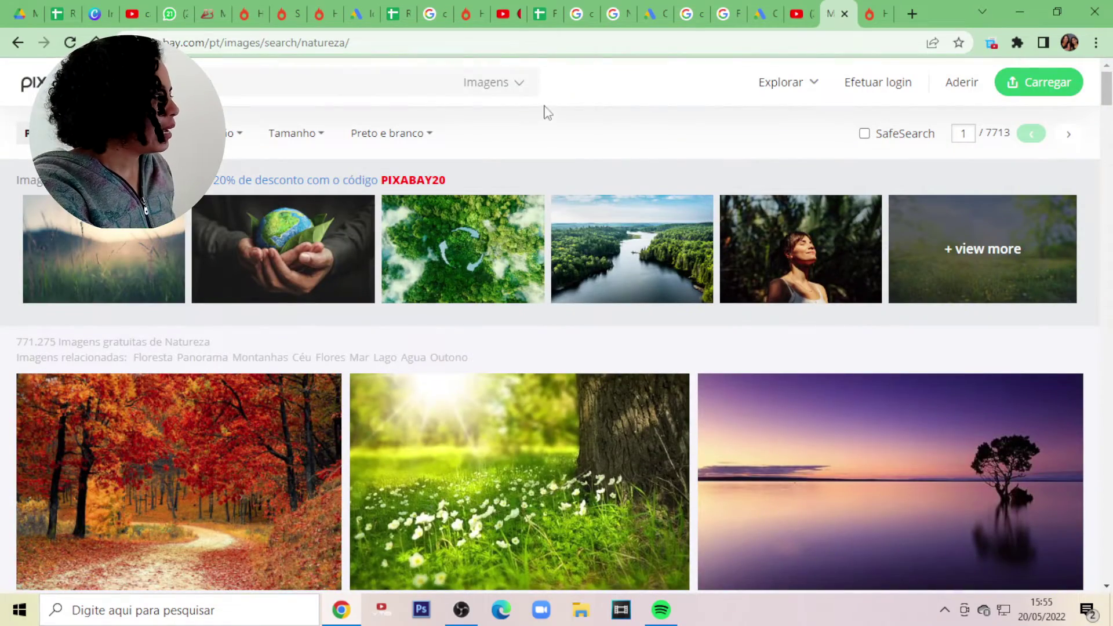
{"action": "left_click", "coordinate": [497, 90]}
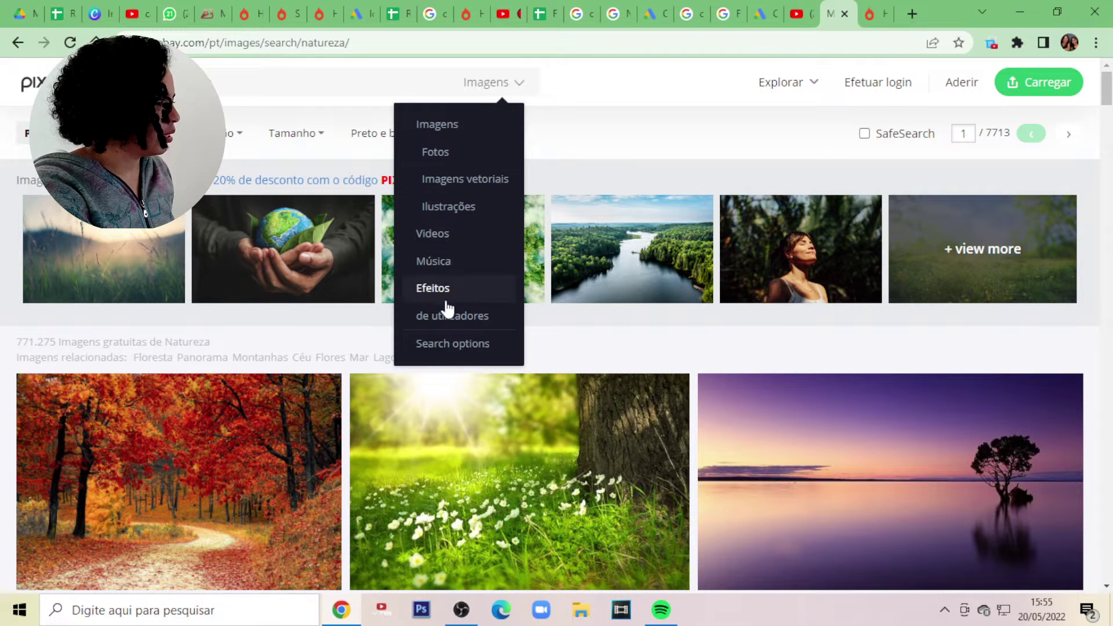
{"action": "left_click", "coordinate": [445, 234]}
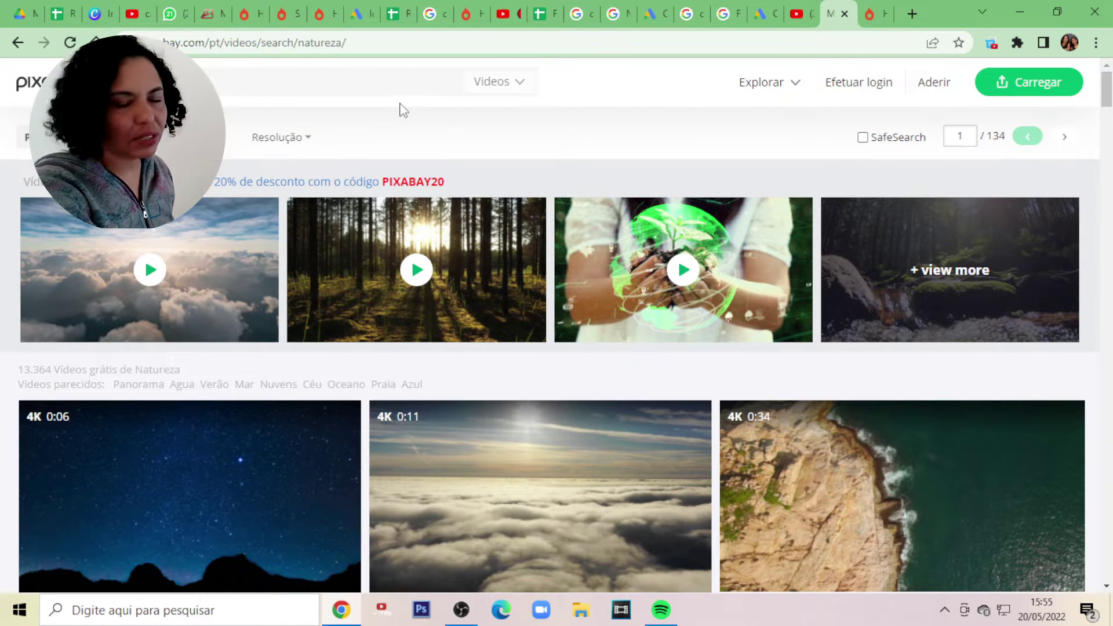
{"action": "scroll", "coordinate": [479, 400], "scroll_direction": "down", "scroll_amount": 1}
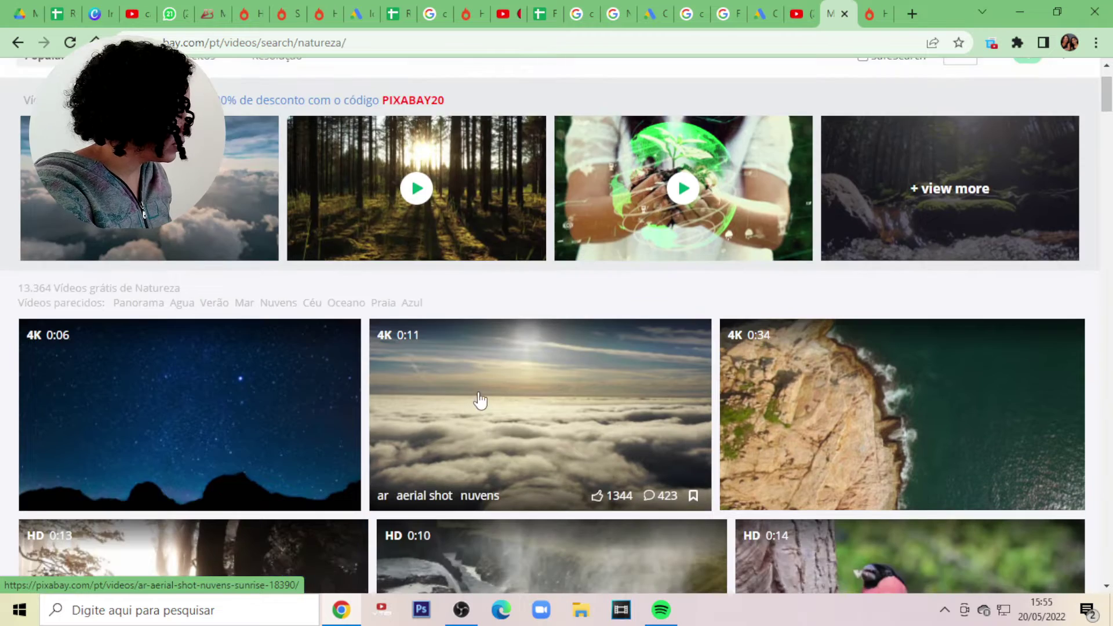
{"action": "scroll", "coordinate": [479, 401], "scroll_direction": "down", "scroll_amount": 5}
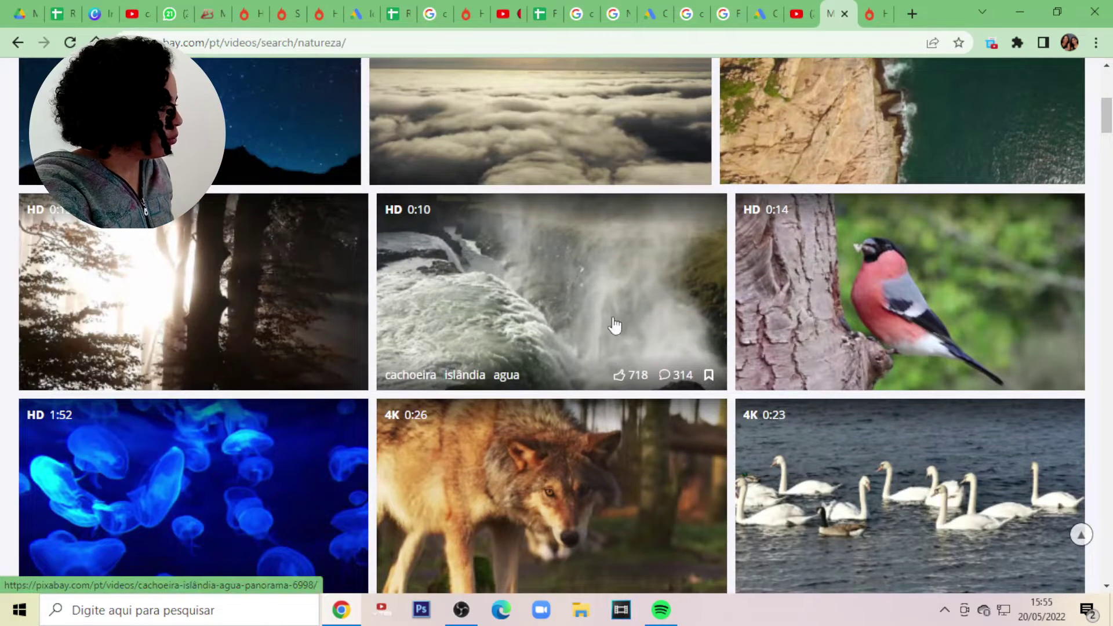
Open the Iceland waterfall video from the results and download it for free as an MP4
{"action": "left_click", "coordinate": [579, 271]}
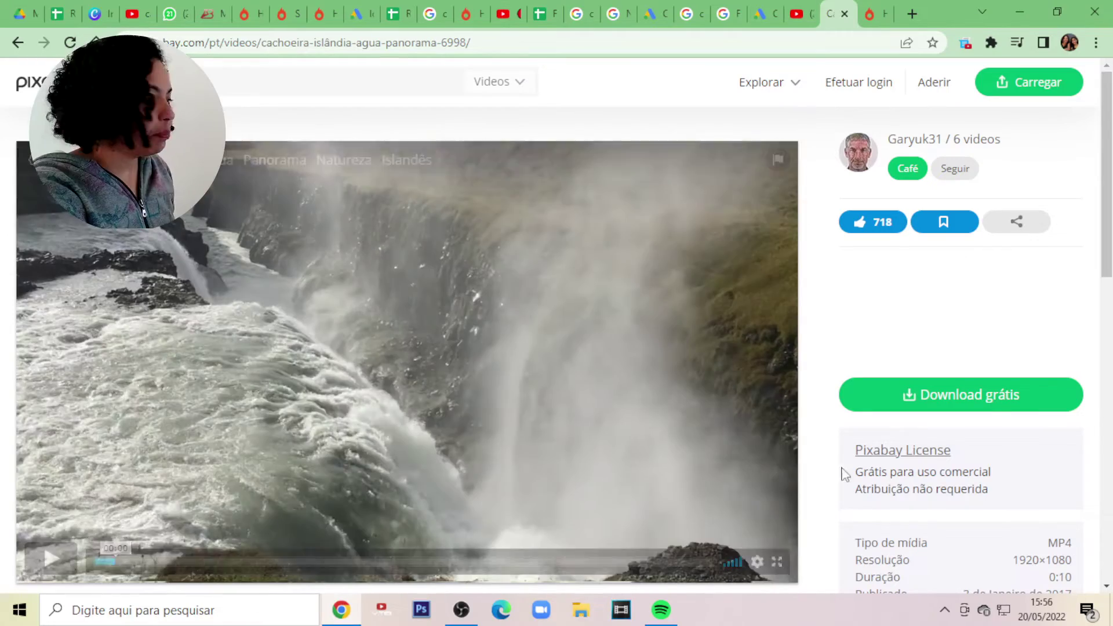
{"action": "left_click", "coordinate": [989, 400]}
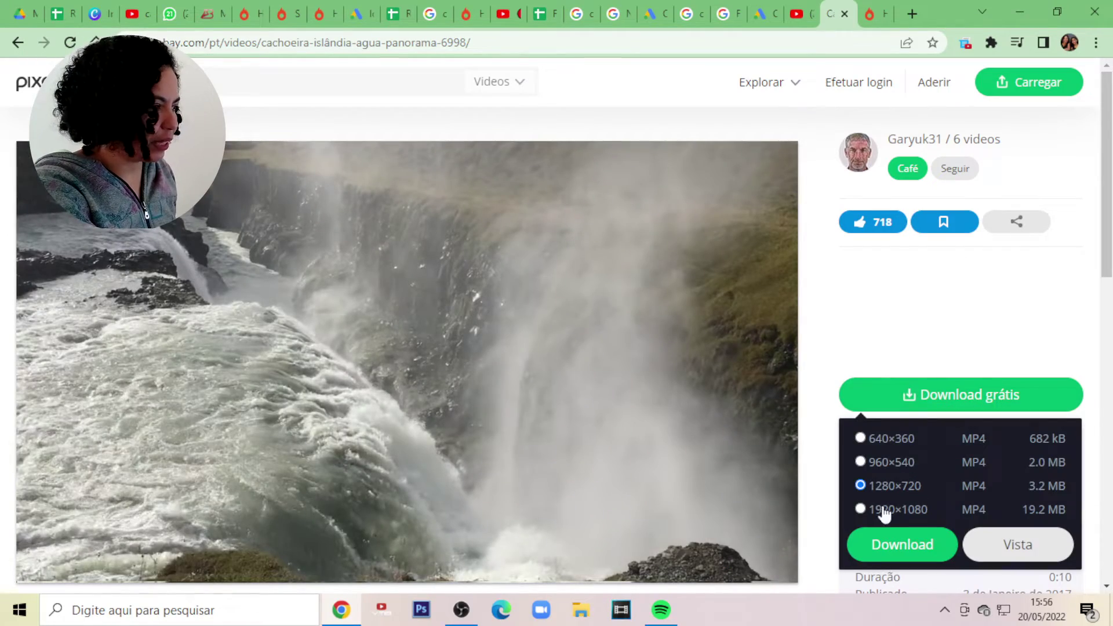
{"action": "left_click", "coordinate": [896, 545]}
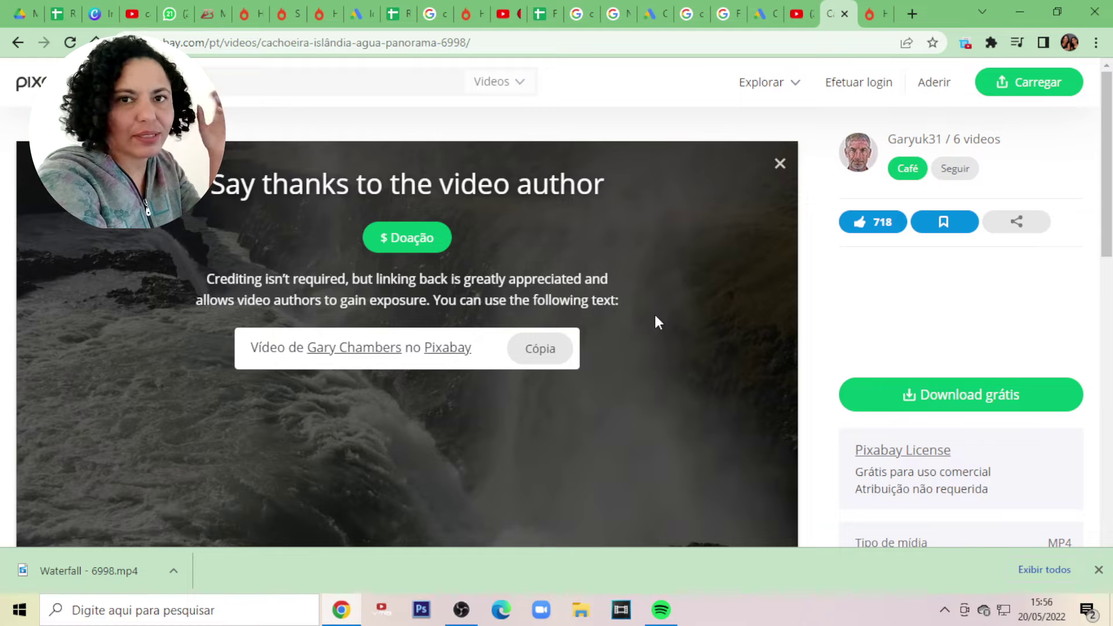
Open Canva in a new browser tab and create a blank 1920 px × 1080 px video design
{"action": "left_click", "coordinate": [912, 13]}
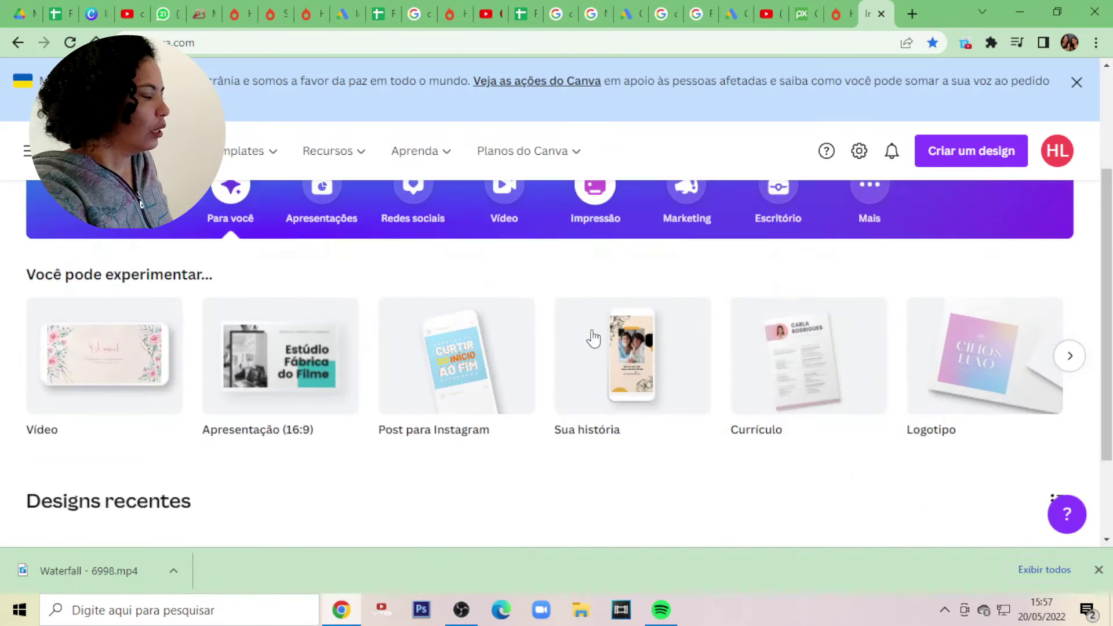
{"action": "scroll", "coordinate": [849, 169], "scroll_direction": "down", "scroll_amount": 1}
{"action": "mouse_move", "coordinate": [112, 255]}
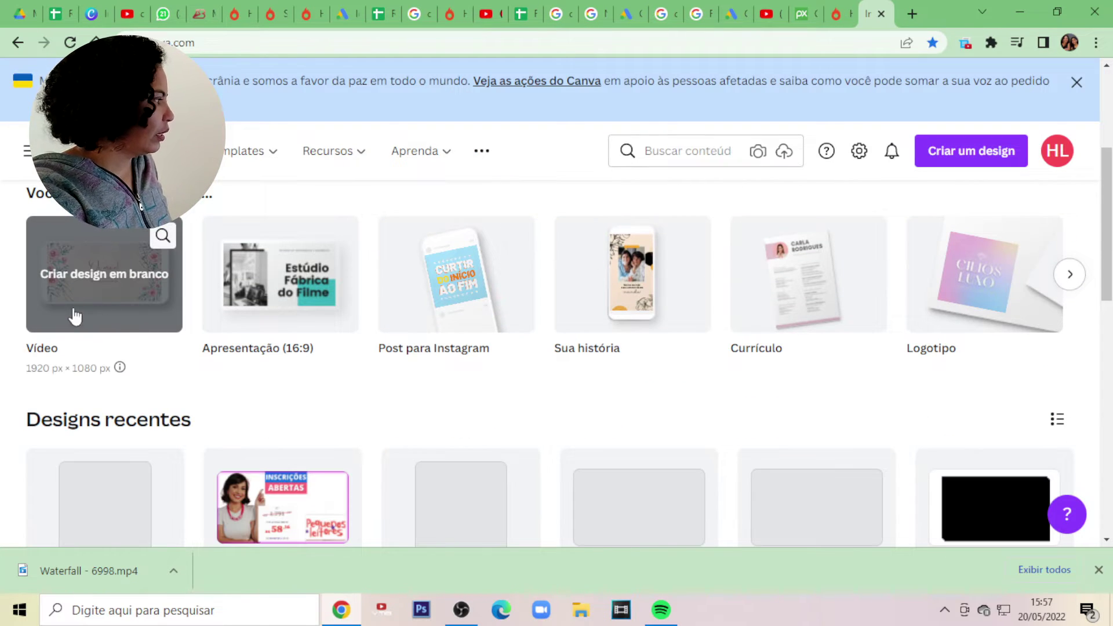
{"action": "left_click", "coordinate": [91, 270]}
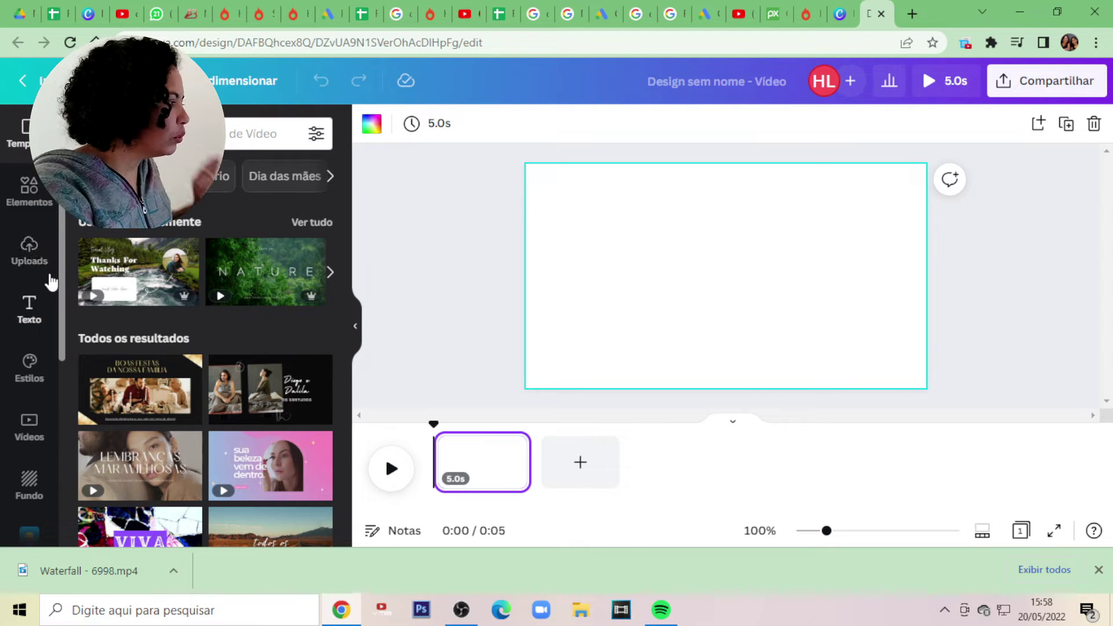
Upload the downloaded waterfall video, add it to the first page, and set it as the page background
{"action": "left_click", "coordinate": [26, 248]}
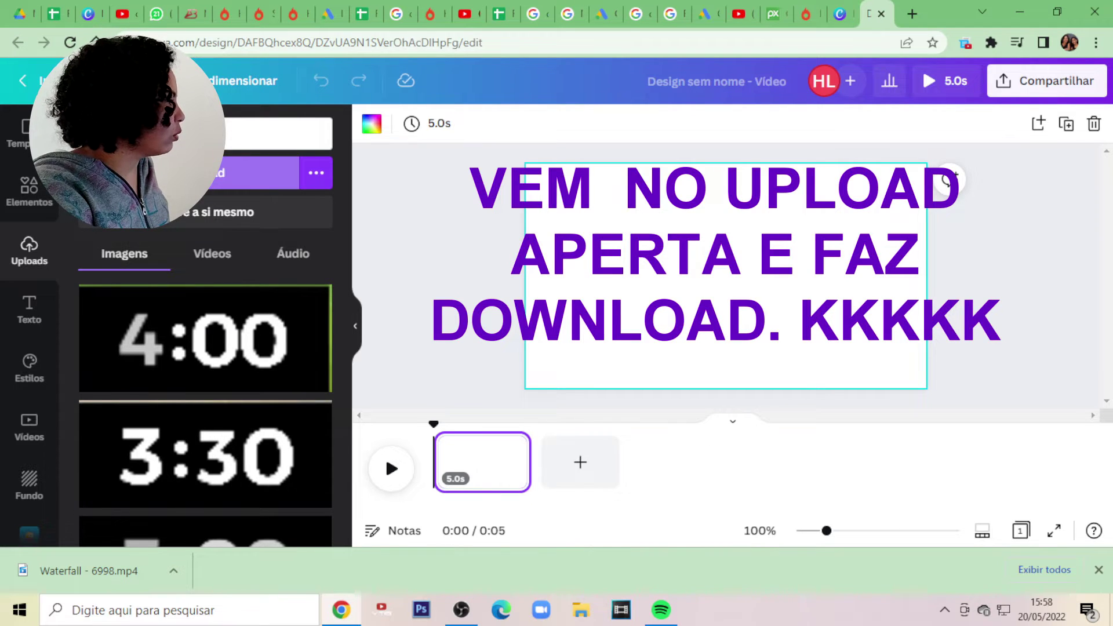
{"action": "left_click", "coordinate": [212, 253]}
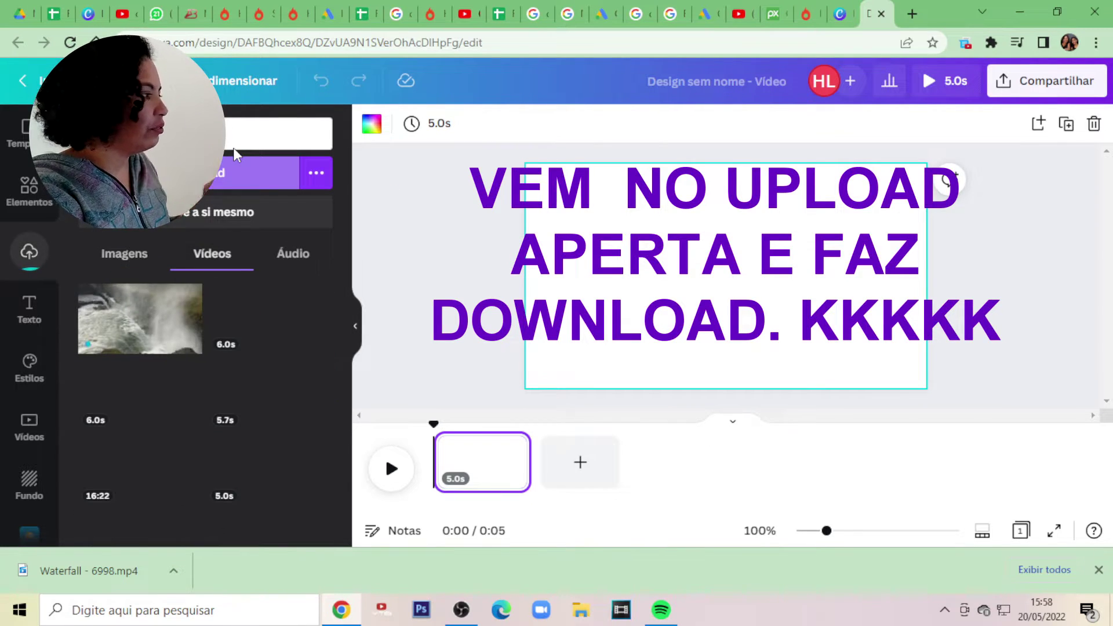
{"action": "left_click", "coordinate": [152, 336]}
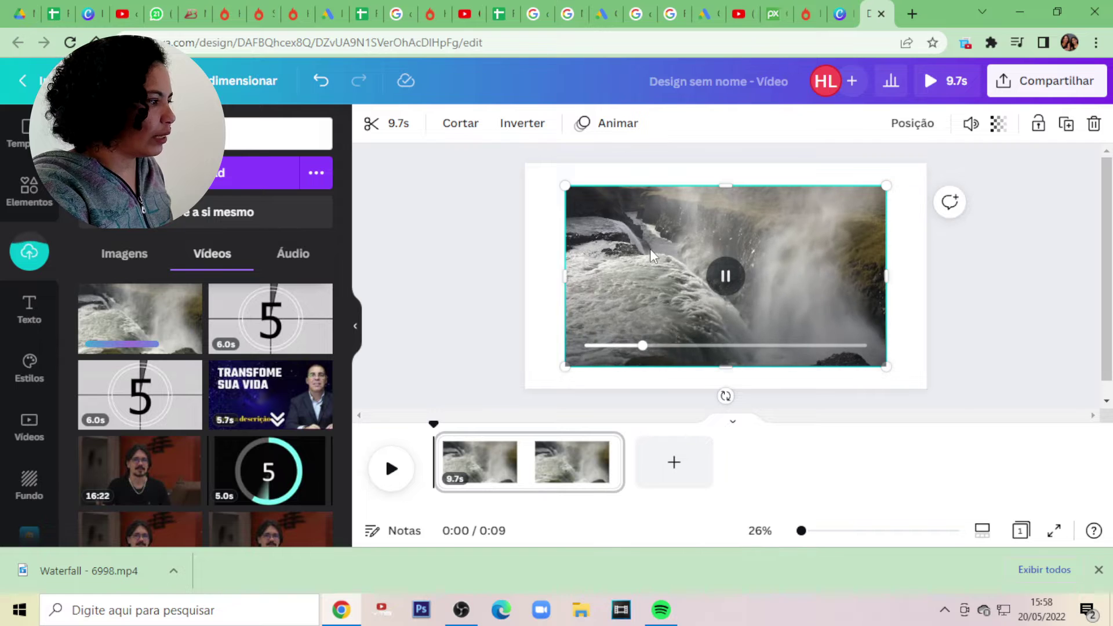
{"action": "right_click", "coordinate": [651, 250]}
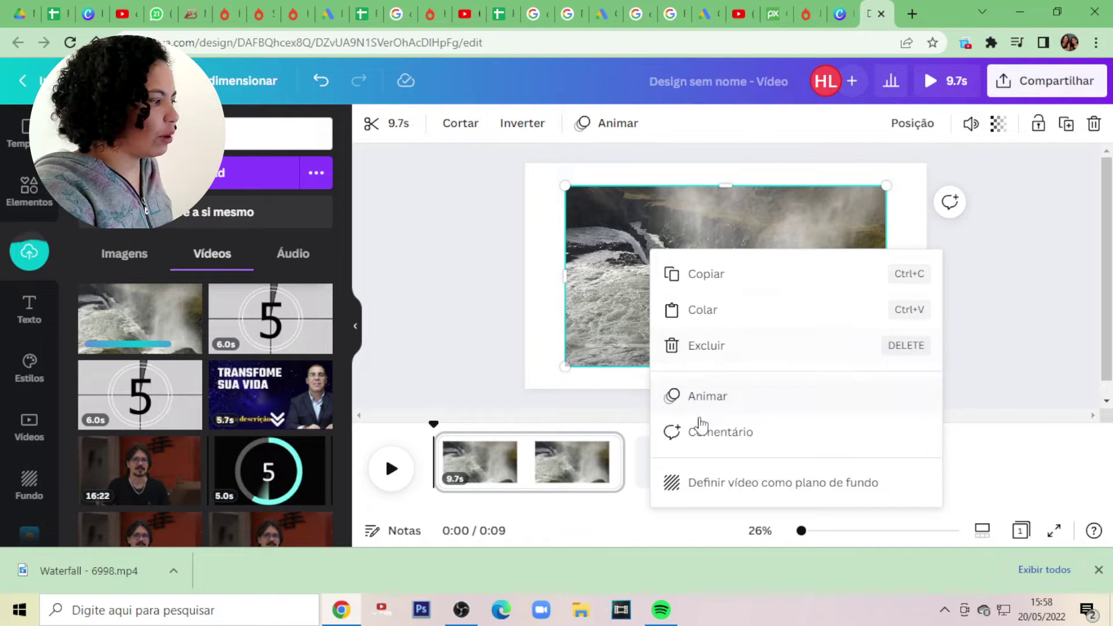
{"action": "left_click", "coordinate": [707, 490]}
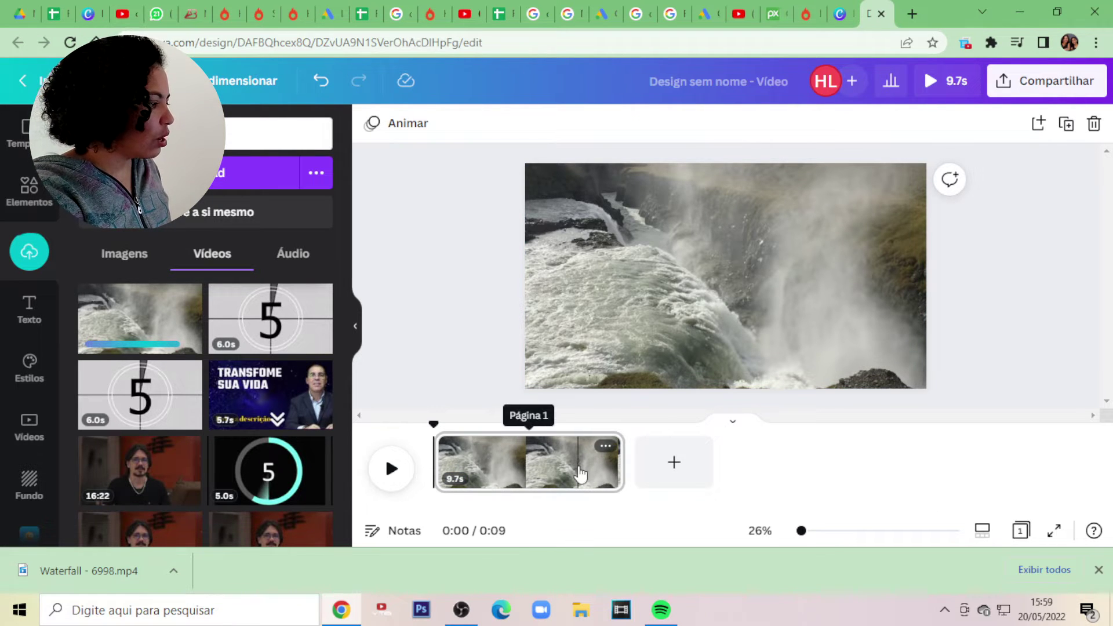
Add two blank pages after the waterfall clip in the timeline
{"action": "left_click", "coordinate": [619, 463]}
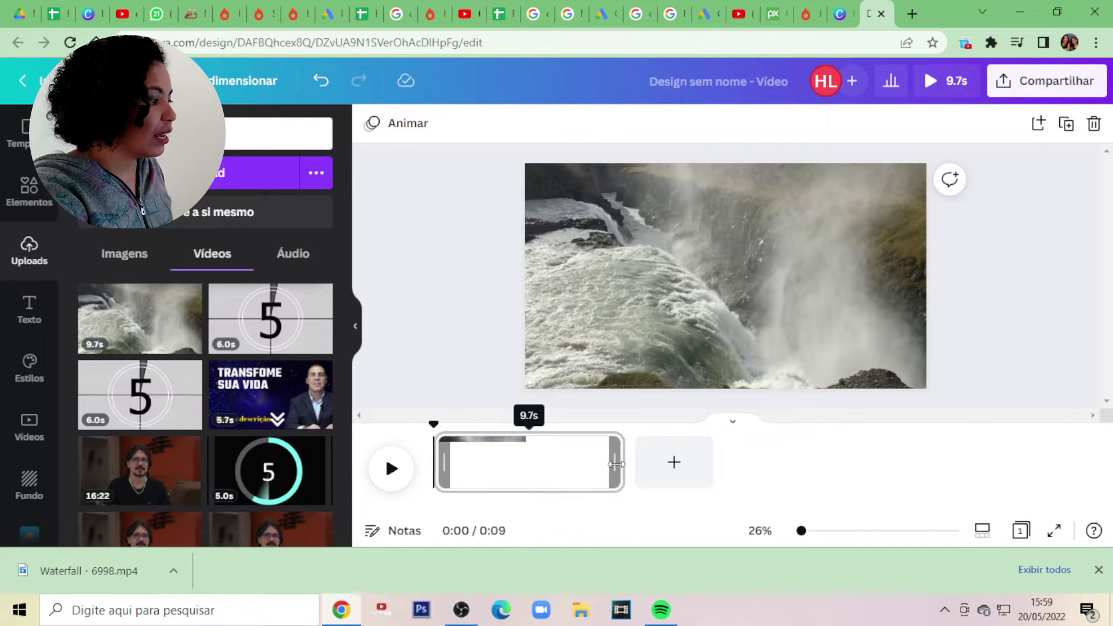
{"action": "left_click", "coordinate": [674, 467]}
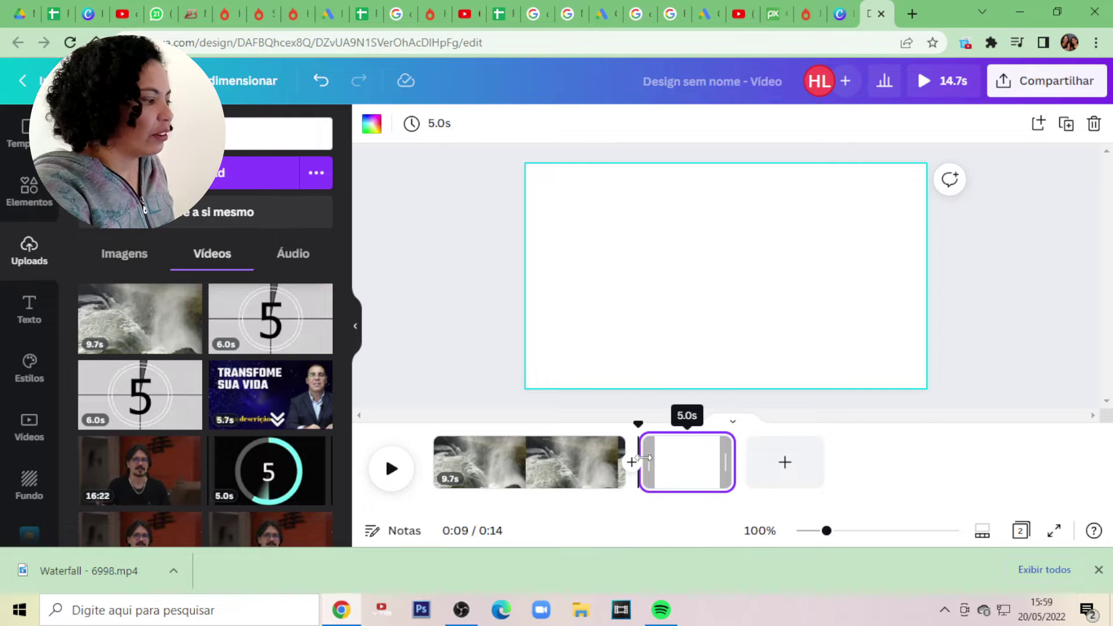
{"action": "left_click", "coordinate": [785, 464]}
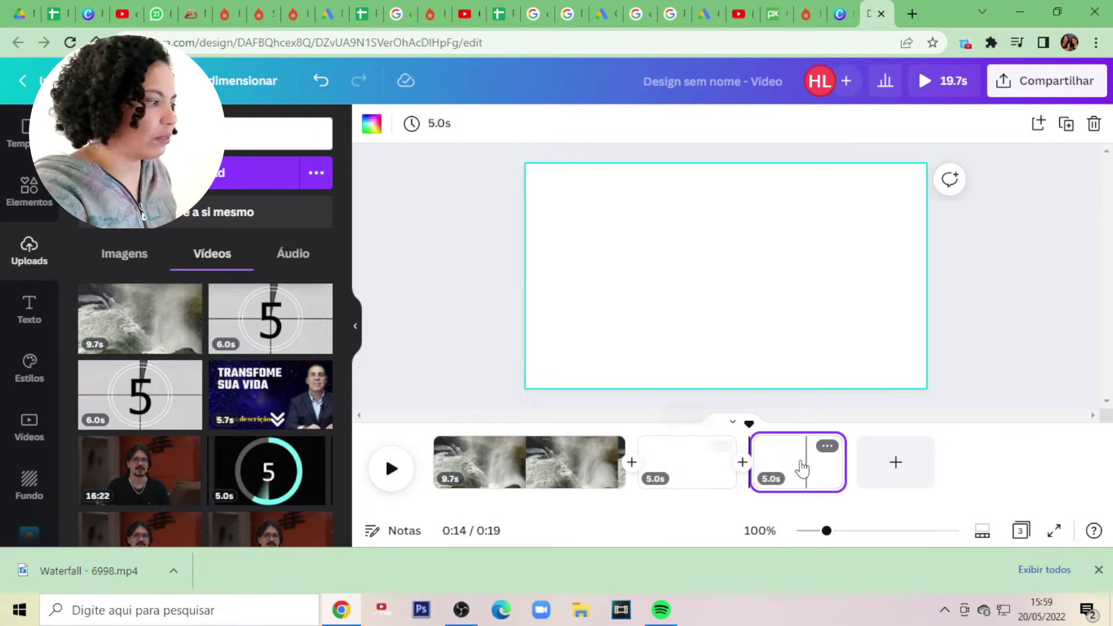
Add the uploaded waterfall video to the second page and set it as that page's background
{"action": "left_click", "coordinate": [708, 481]}
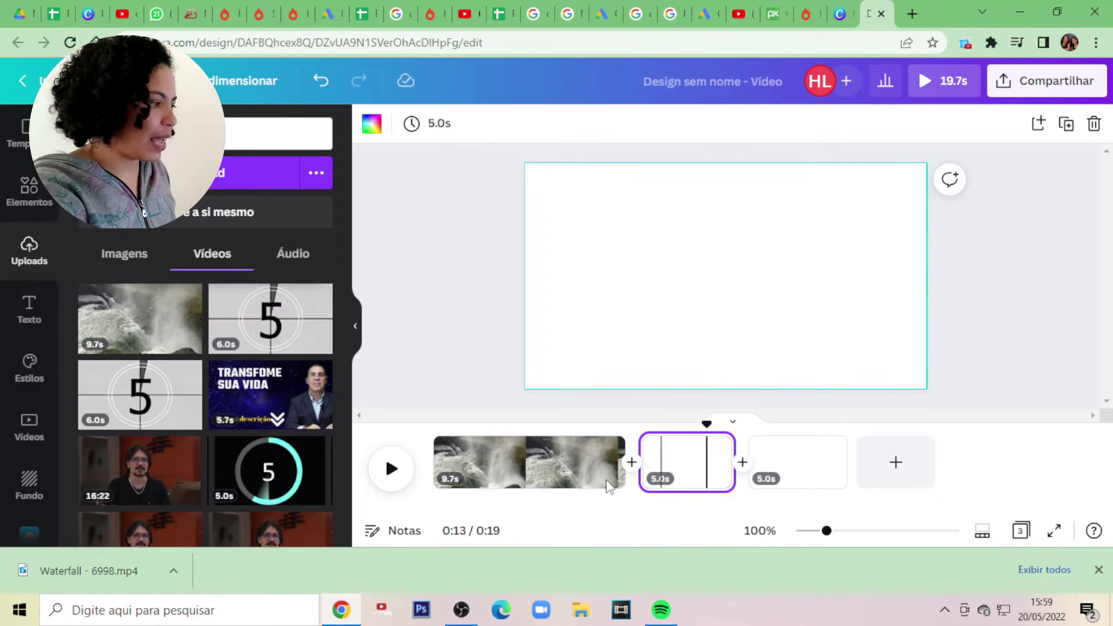
{"action": "left_click", "coordinate": [143, 325]}
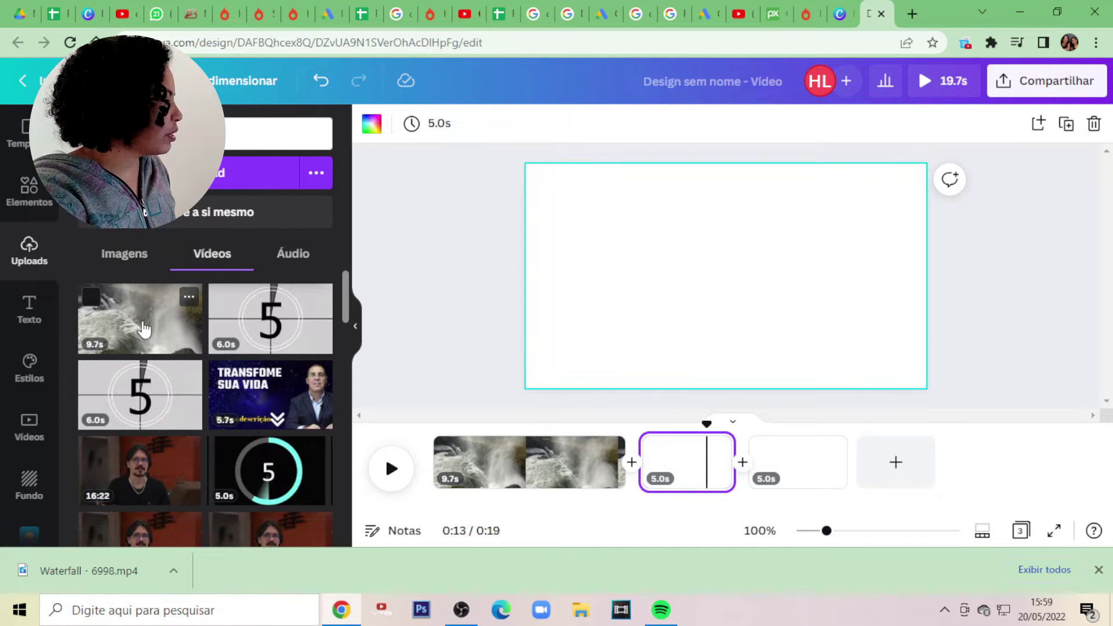
{"action": "left_click", "coordinate": [634, 287]}
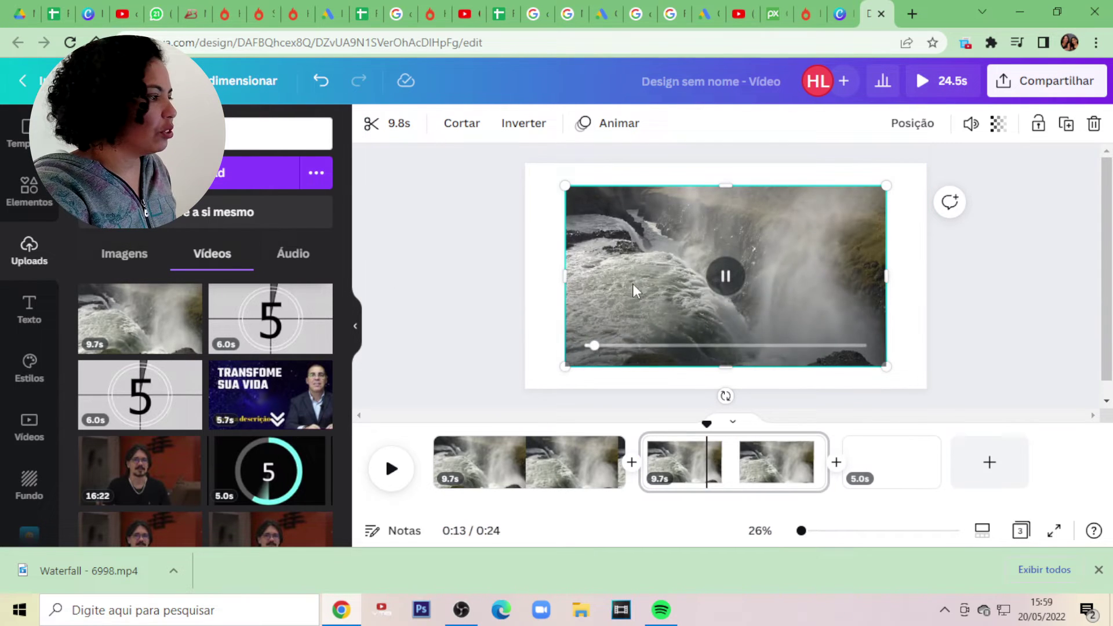
{"action": "right_click", "coordinate": [757, 245]}
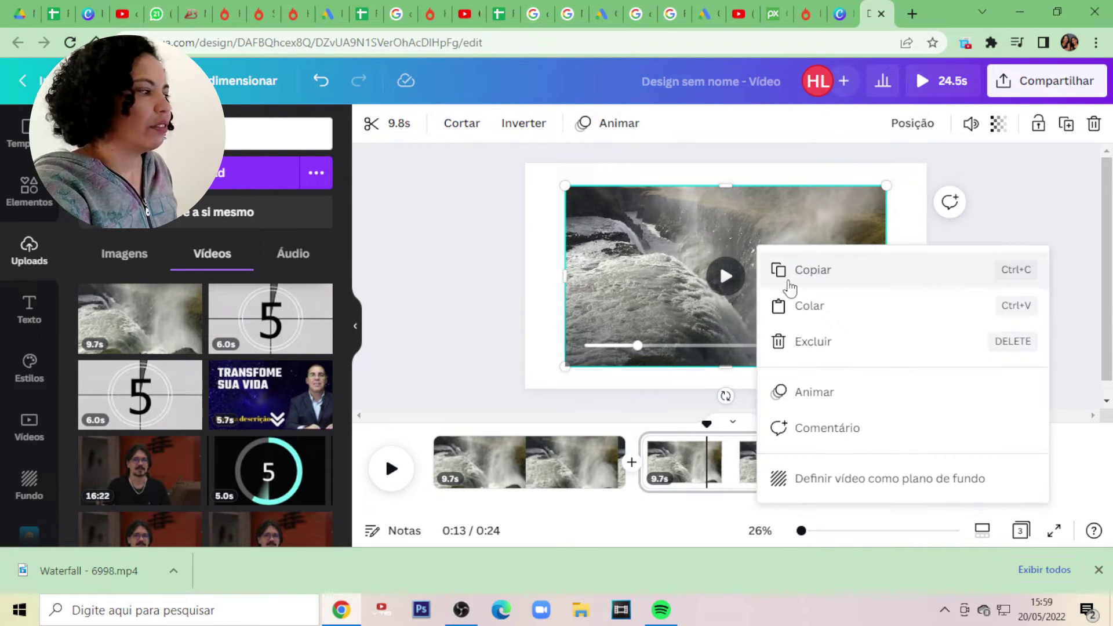
{"action": "left_click", "coordinate": [807, 479]}
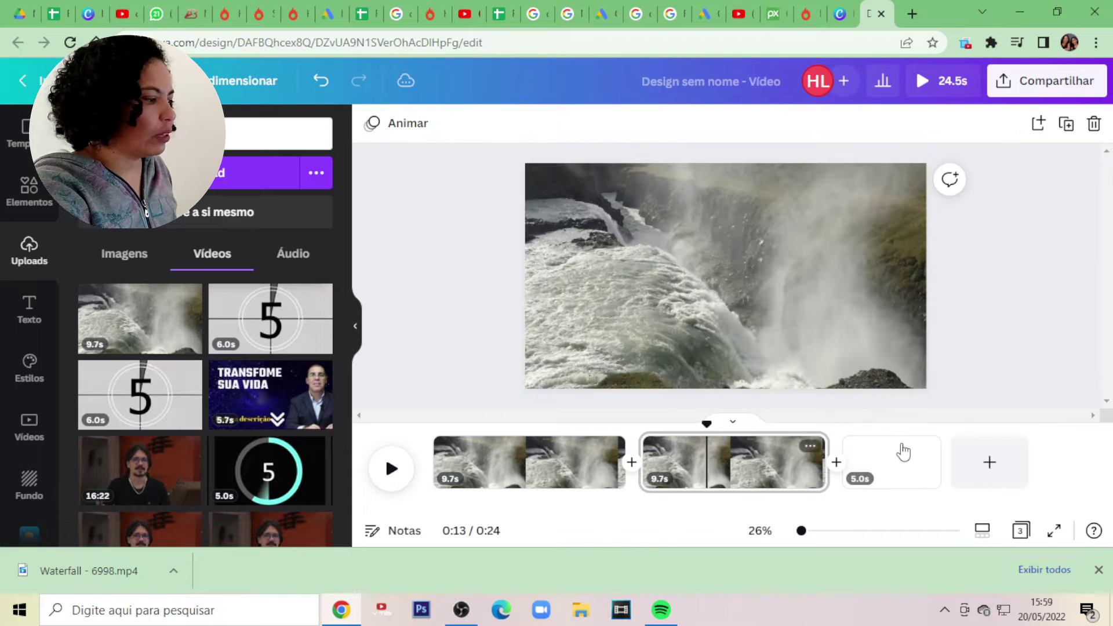
Add the uploaded waterfall video to the third page and set it as that page's background
{"action": "left_click", "coordinate": [841, 461]}
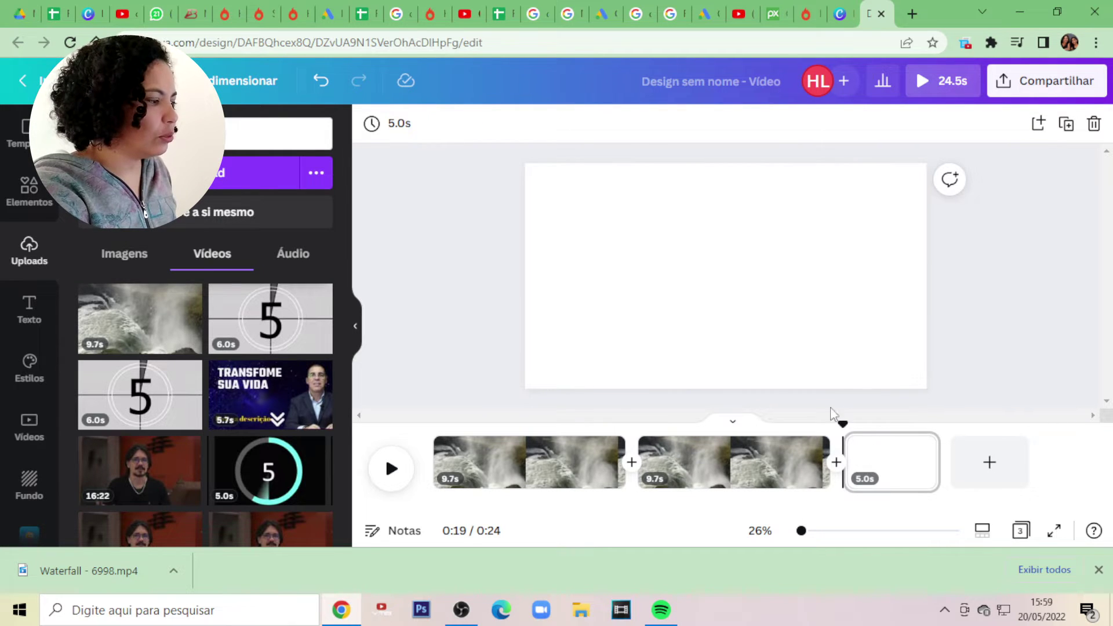
{"action": "left_click", "coordinate": [116, 318]}
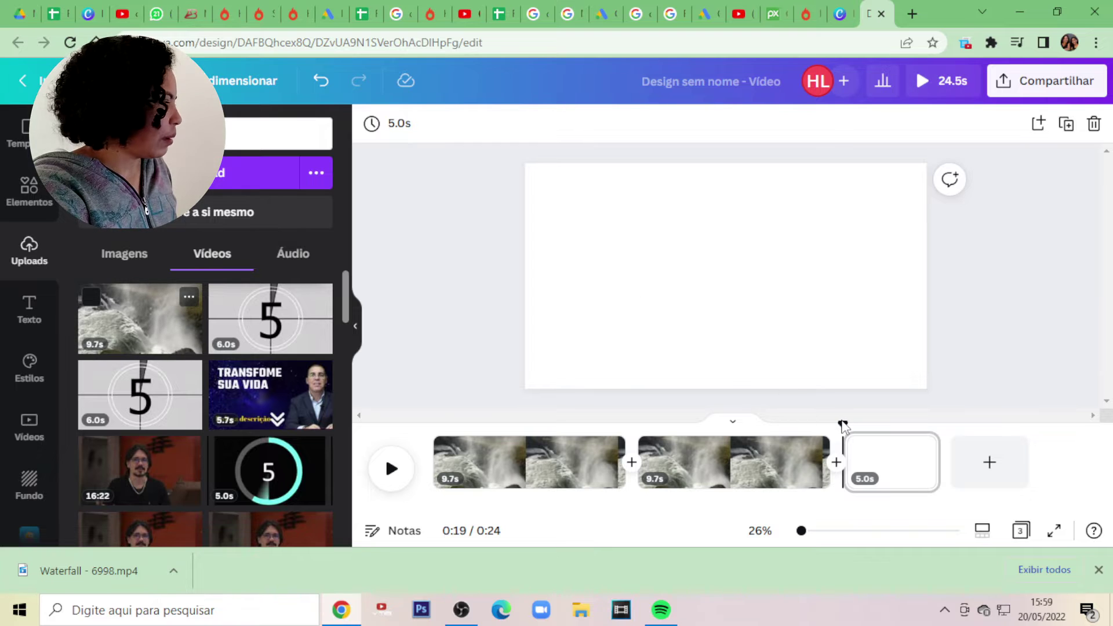
{"action": "right_click", "coordinate": [789, 271]}
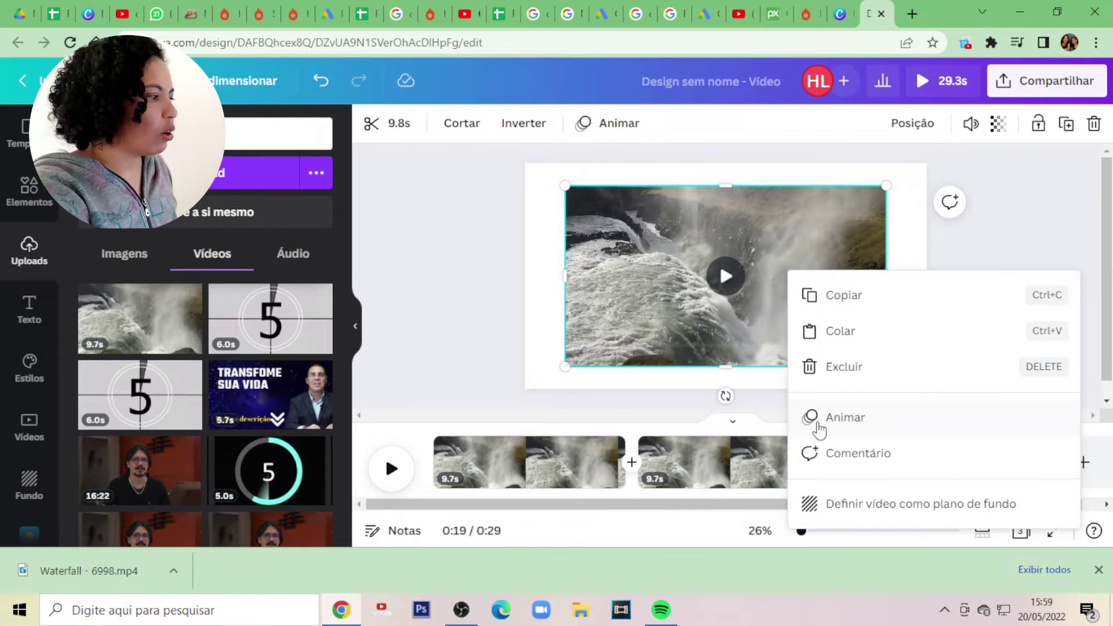
{"action": "left_click", "coordinate": [840, 509]}
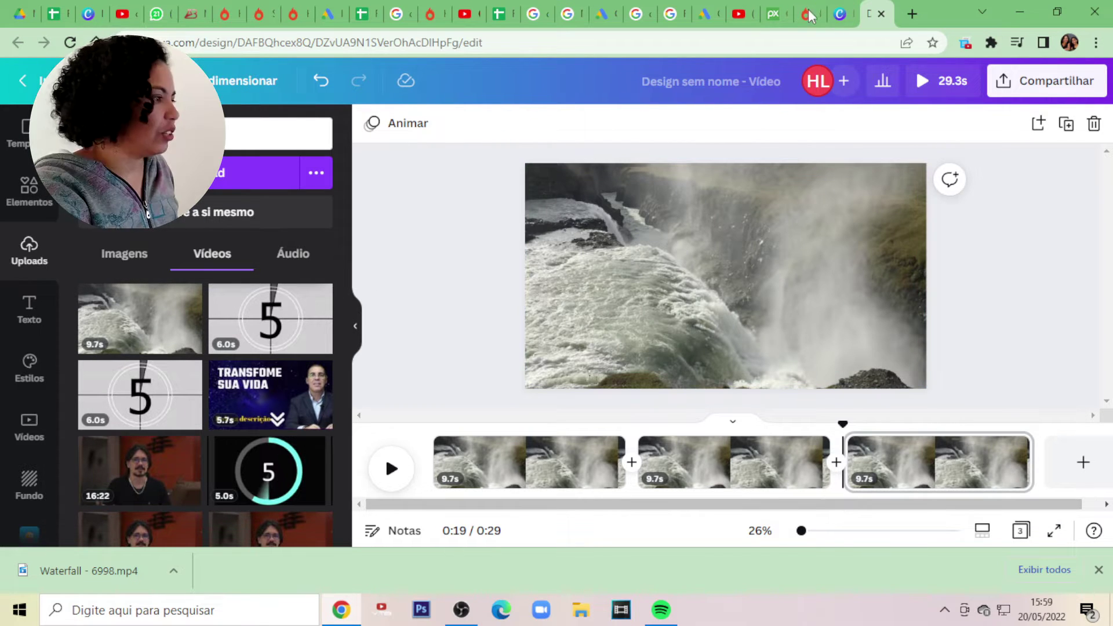
Switch to Pixabay to view the media types its search offers, and return to the Canva video design
{"action": "left_click", "coordinate": [772, 15]}
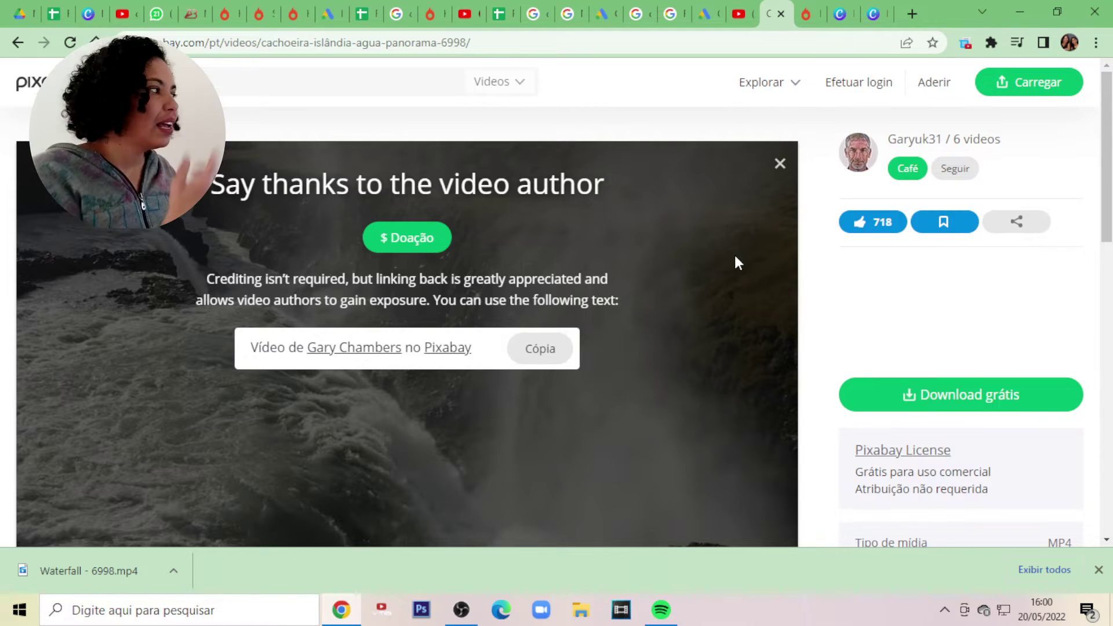
{"action": "left_click", "coordinate": [485, 92]}
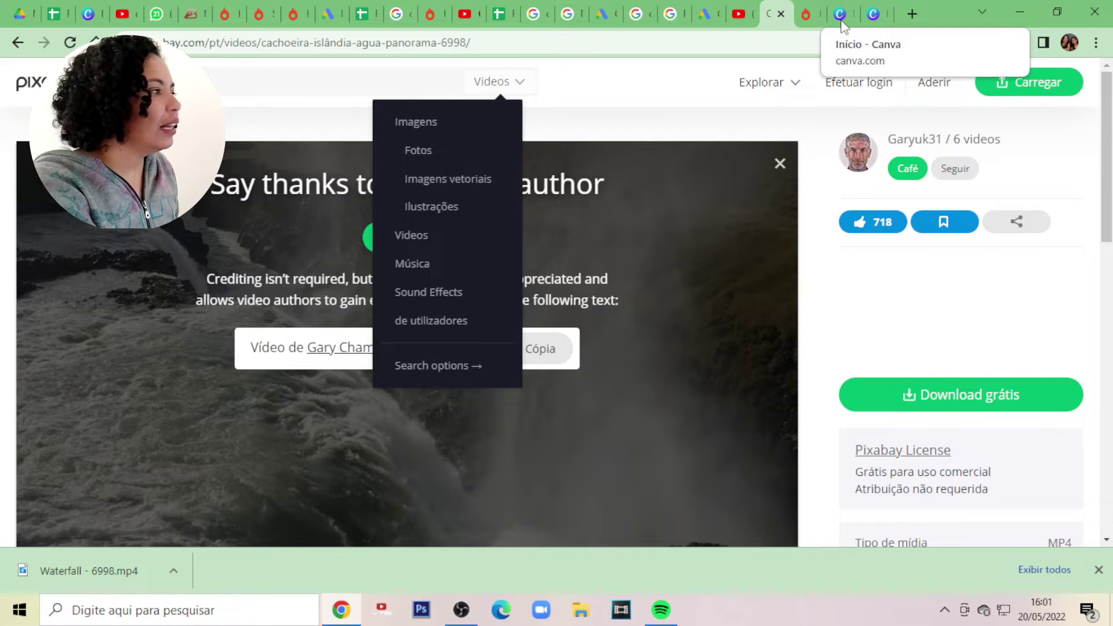
{"action": "left_click", "coordinate": [874, 14]}
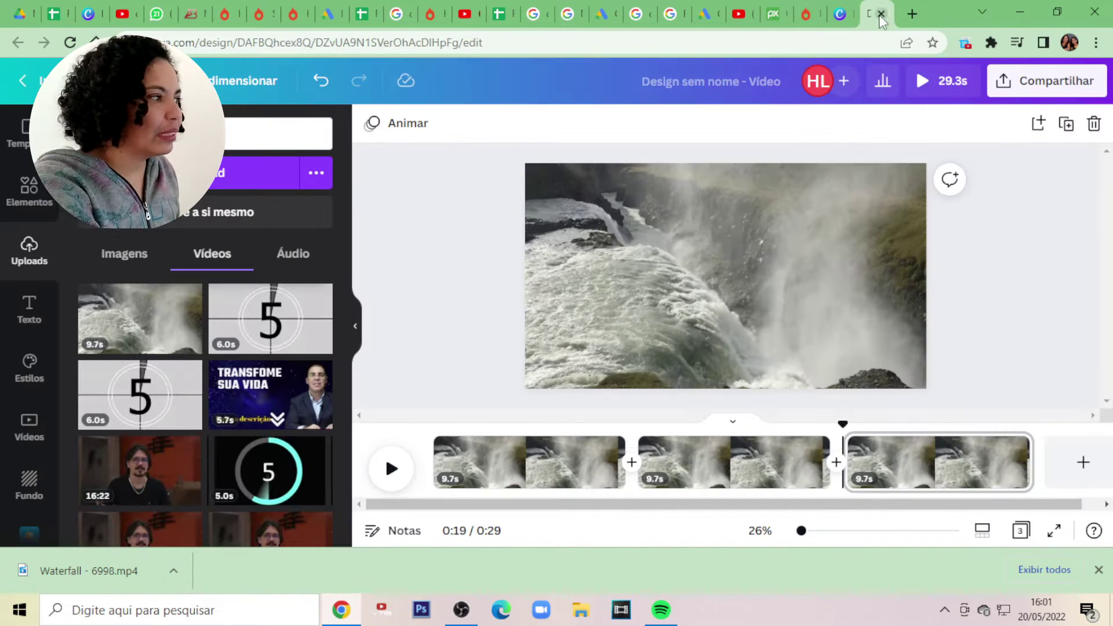
Download all three pages of the design as an MP4 video
{"action": "left_click", "coordinate": [1038, 87]}
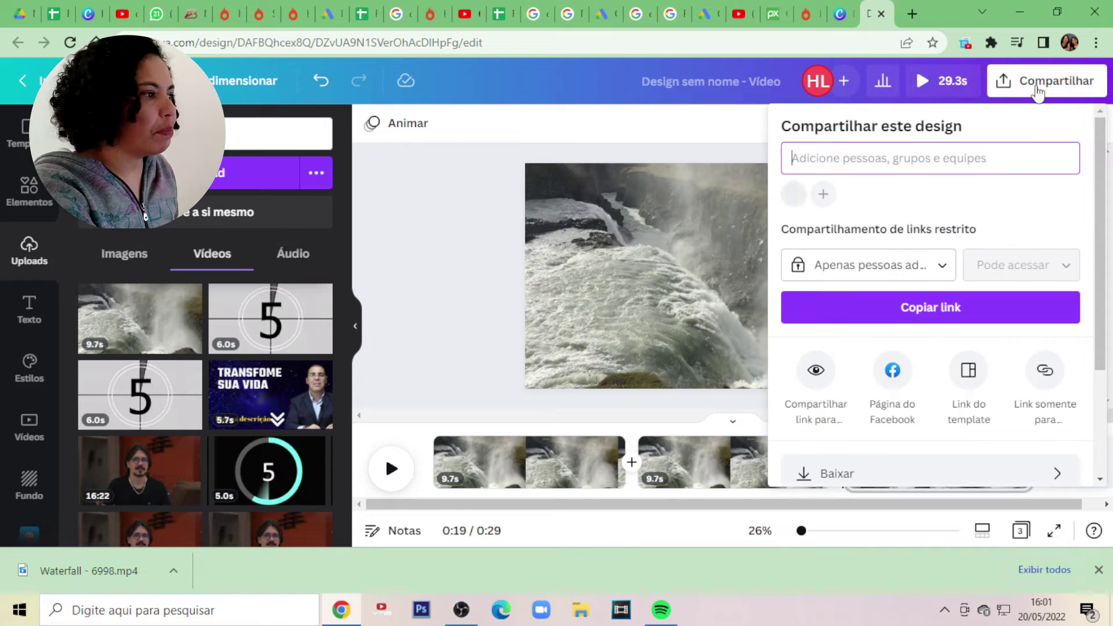
{"action": "left_click", "coordinate": [827, 481]}
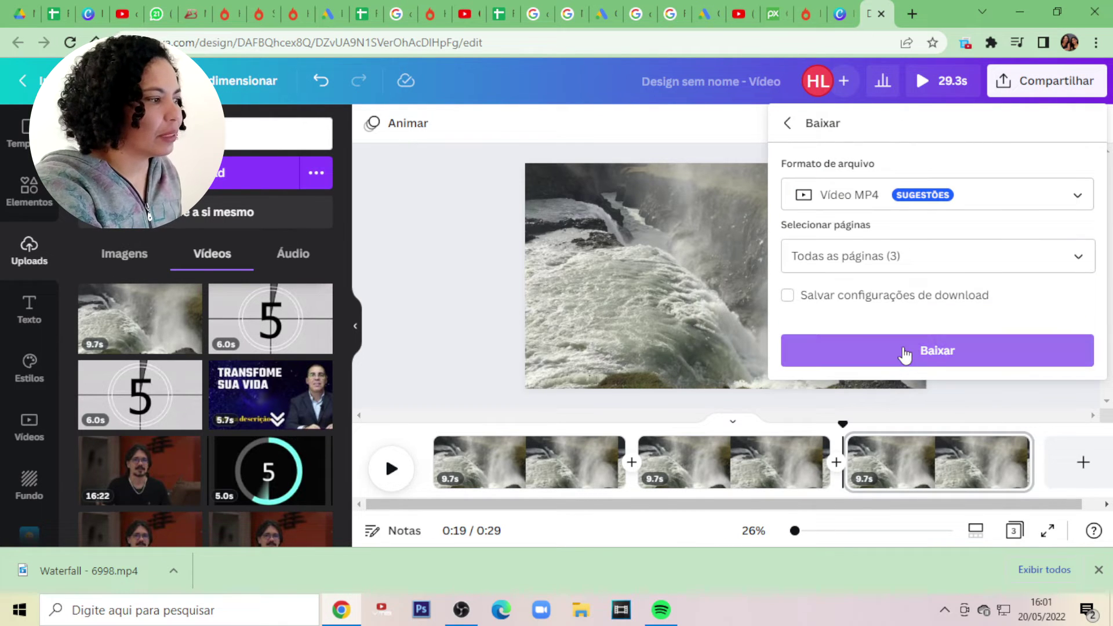
{"action": "left_click", "coordinate": [904, 354]}
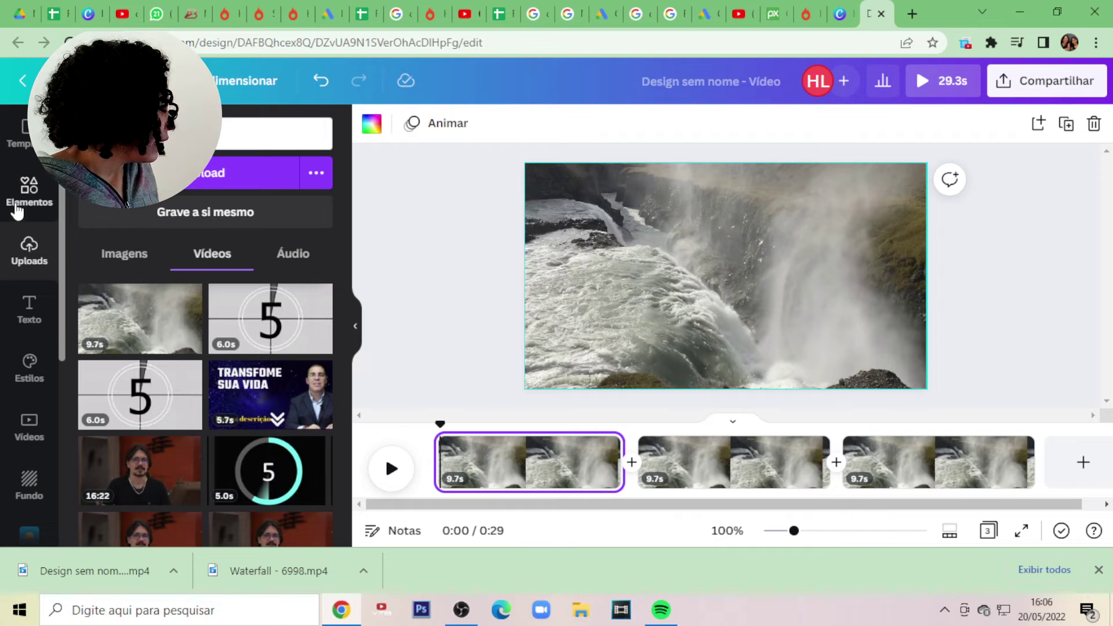
Insert a subtitle text box on the first page's waterfall video and enter "presente ra você na descrição"
{"action": "left_click", "coordinate": [31, 301]}
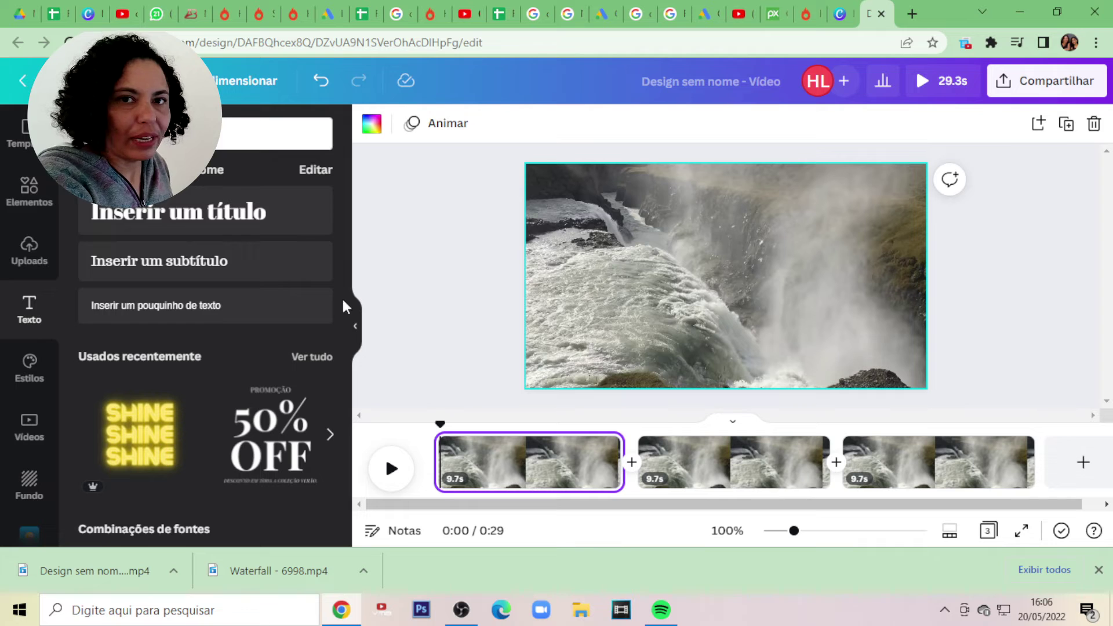
{"action": "left_click_drag", "start_coordinate": [242, 269], "coordinate": [675, 289]}
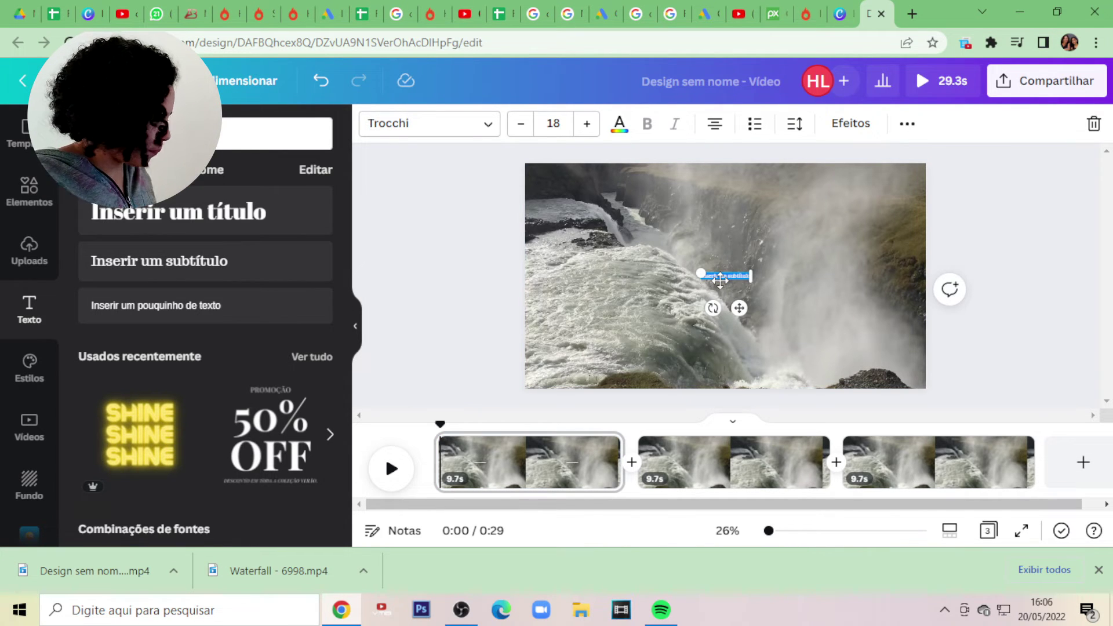
{"action": "type", "text": "Cachoeira"}
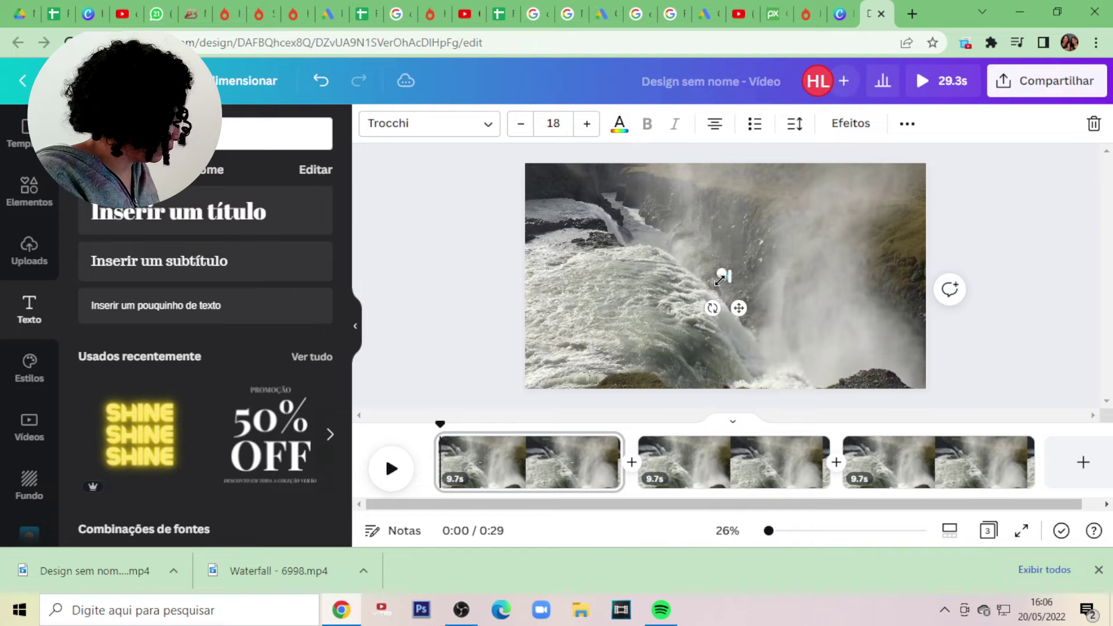
{"action": "type", "text": " descrição"}
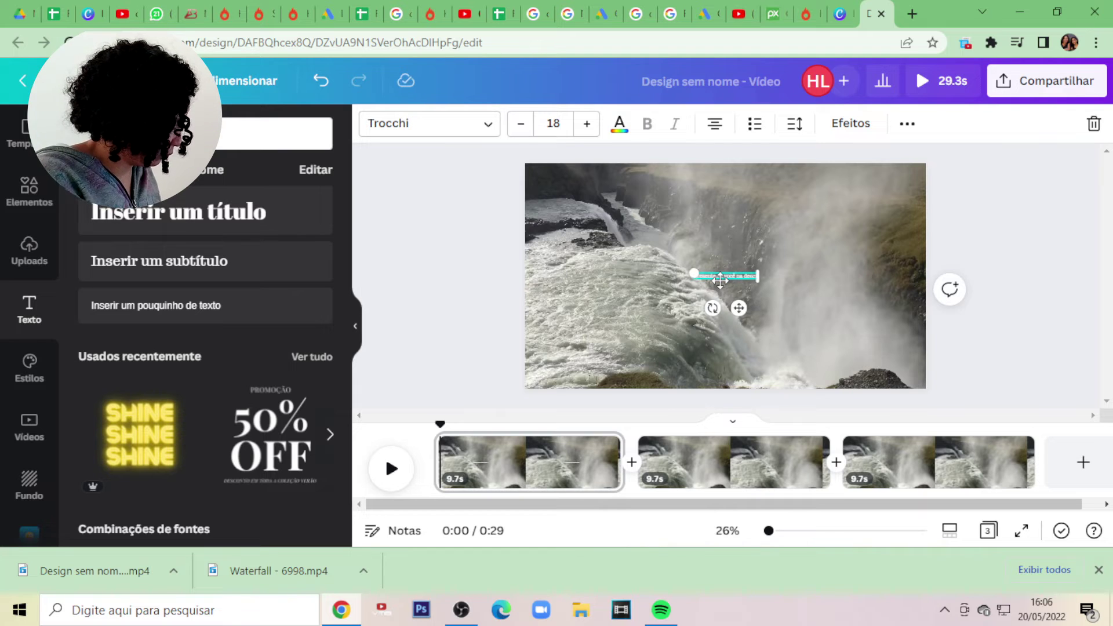
Set the caption's font size to 56 and replace its text with "PRESENTE PRA VOCÊ NA DESCRIÇÃO"
{"action": "left_click", "coordinate": [537, 126]}
{"action": "scroll", "coordinate": [557, 250], "scroll_direction": "down", "scroll_amount": 3}
{"action": "left_click", "coordinate": [555, 224]}
{"action": "key", "text": "ctrl+a"}
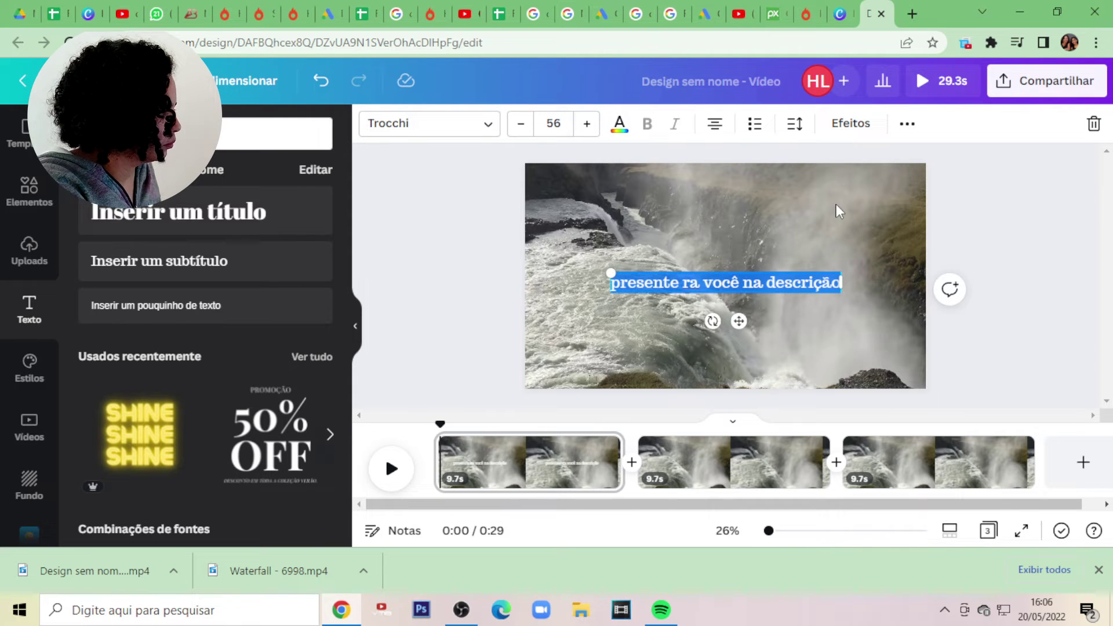
{"action": "type", "text": "PRESENTE PRA VOCÊ NA DESCRIÇÃO"}
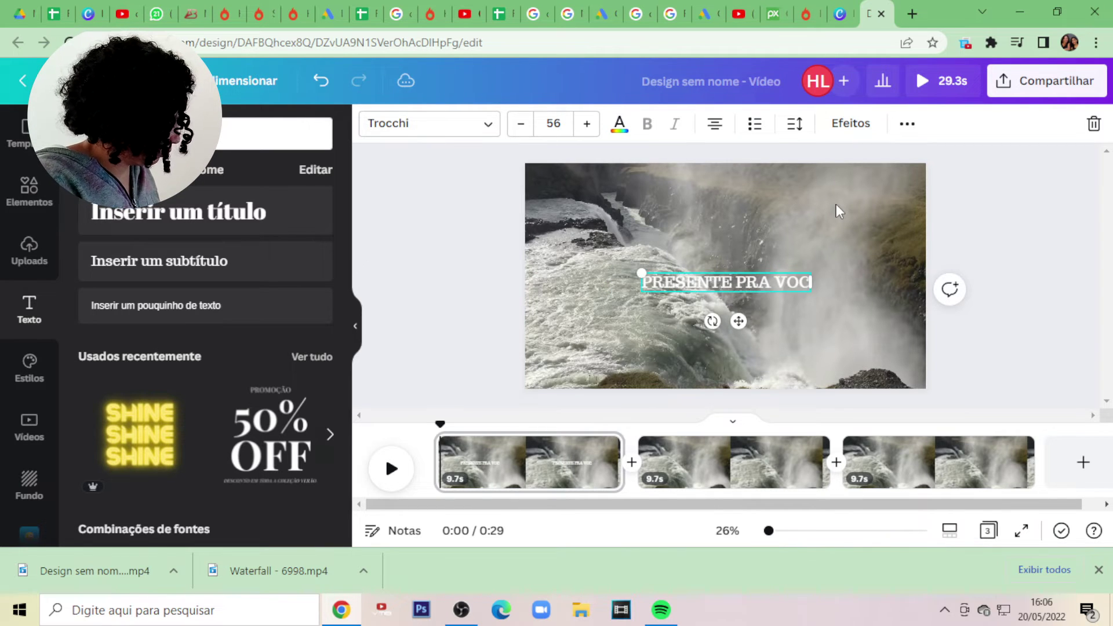
Format the caption in black Open Sans Extra Bold and move it to the lower edge of the video frame
{"action": "left_click", "coordinate": [430, 123]}
{"action": "left_click", "coordinate": [163, 246]}
{"action": "left_click", "coordinate": [619, 123]}
{"action": "left_click", "coordinate": [96, 392]}
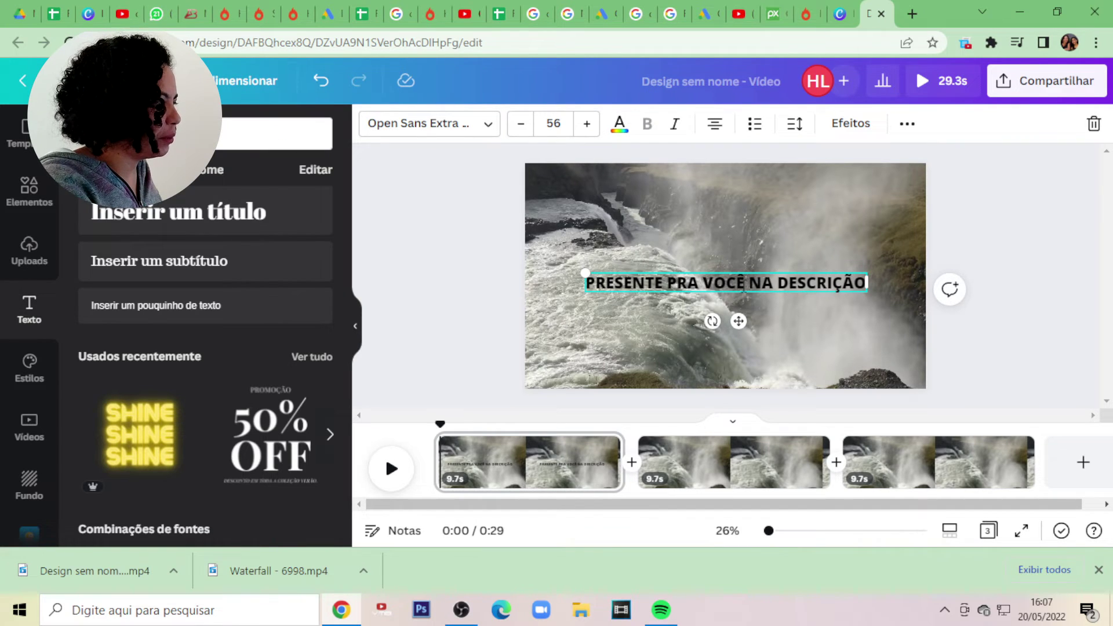
{"action": "left_click", "coordinate": [777, 247]}
{"action": "left_click_drag", "start_coordinate": [767, 277], "coordinate": [748, 369]}
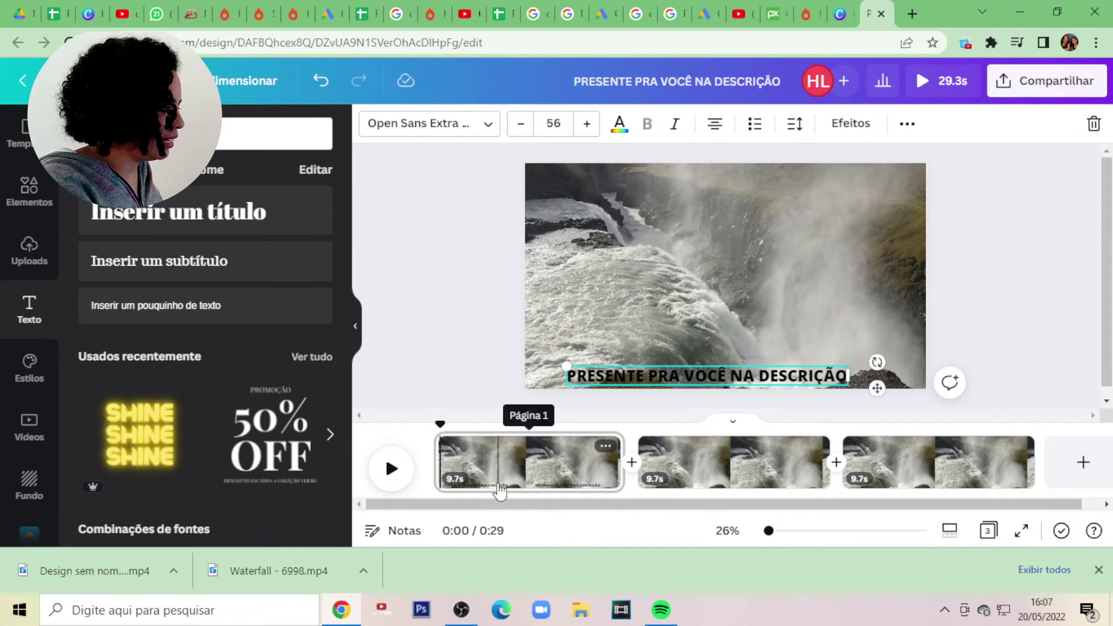
Split the first page into two clips at about 4.6 seconds
{"action": "left_click", "coordinate": [468, 464]}
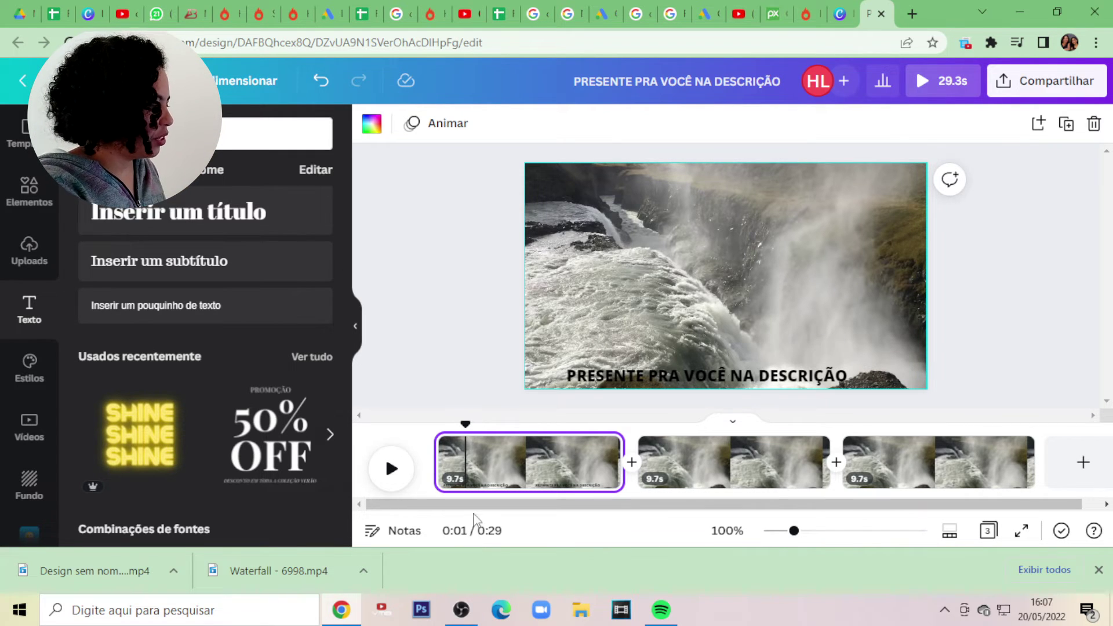
{"action": "left_click", "coordinate": [526, 472]}
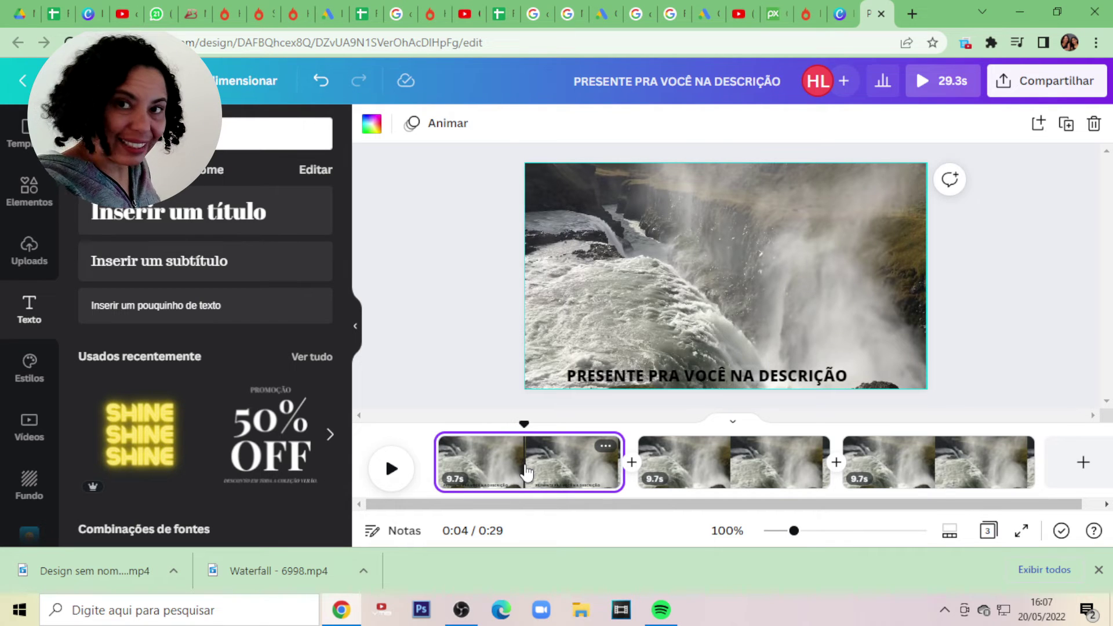
{"action": "key", "text": "s"}
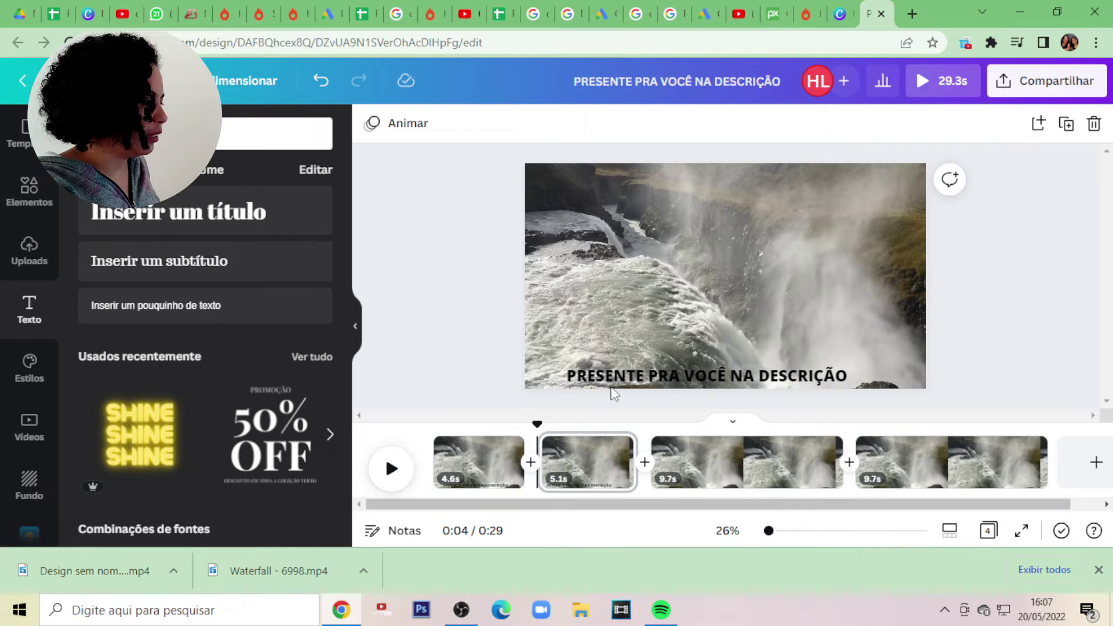
Delete the caption from the second clip of the split page and check the first clip
{"action": "left_click", "coordinate": [486, 461]}
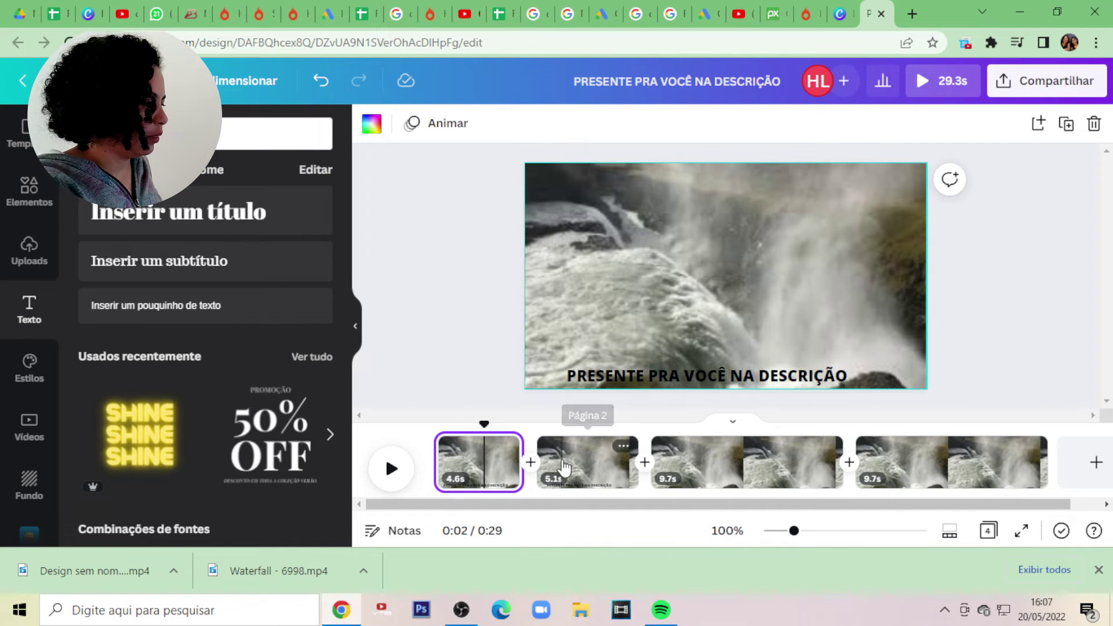
{"action": "left_click", "coordinate": [564, 467]}
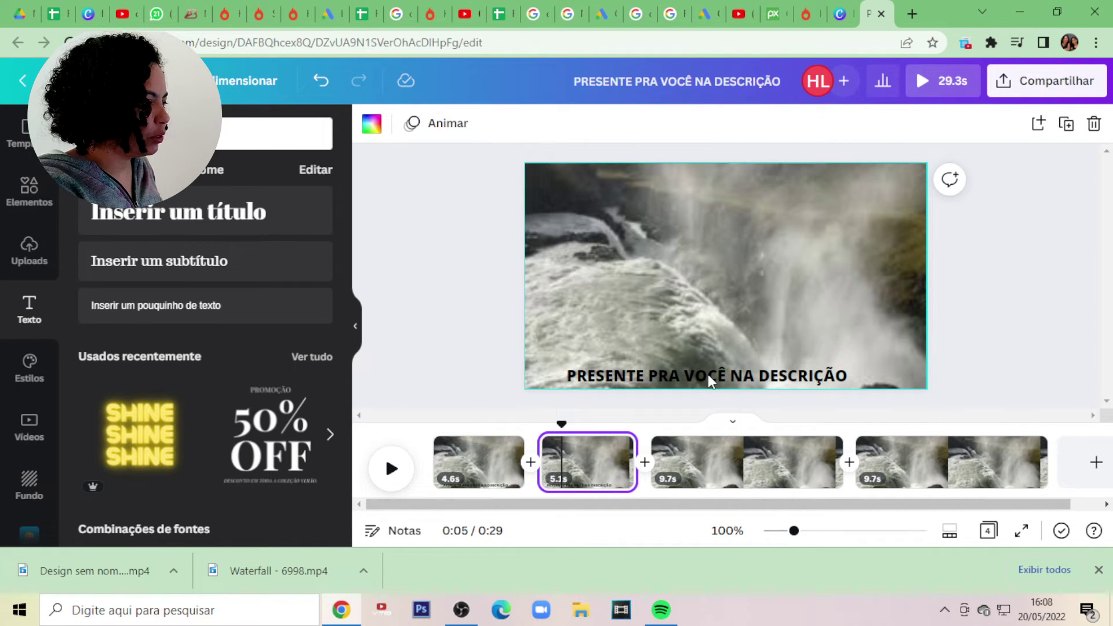
{"action": "left_click", "coordinate": [708, 374]}
{"action": "key", "text": "Delete"}
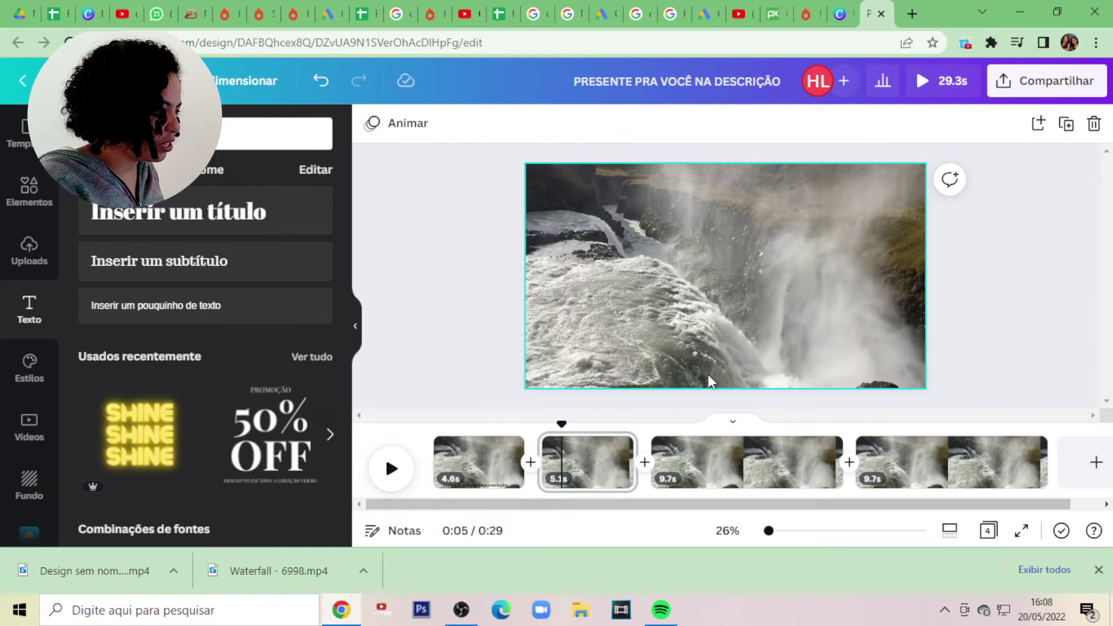
{"action": "left_click", "coordinate": [491, 463]}
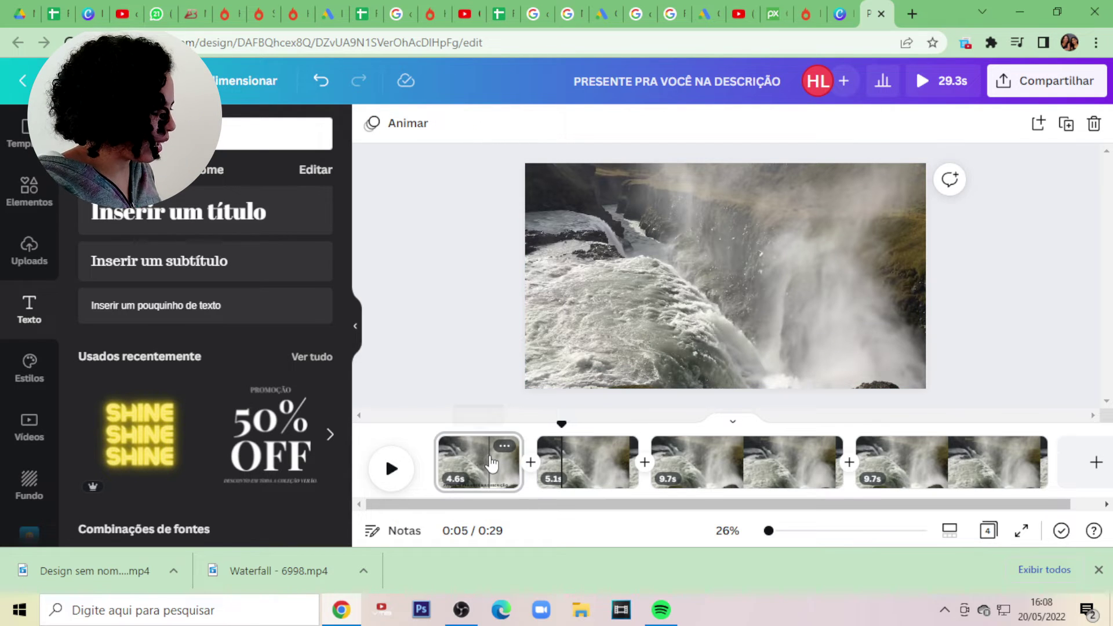
{"action": "left_click", "coordinate": [491, 462]}
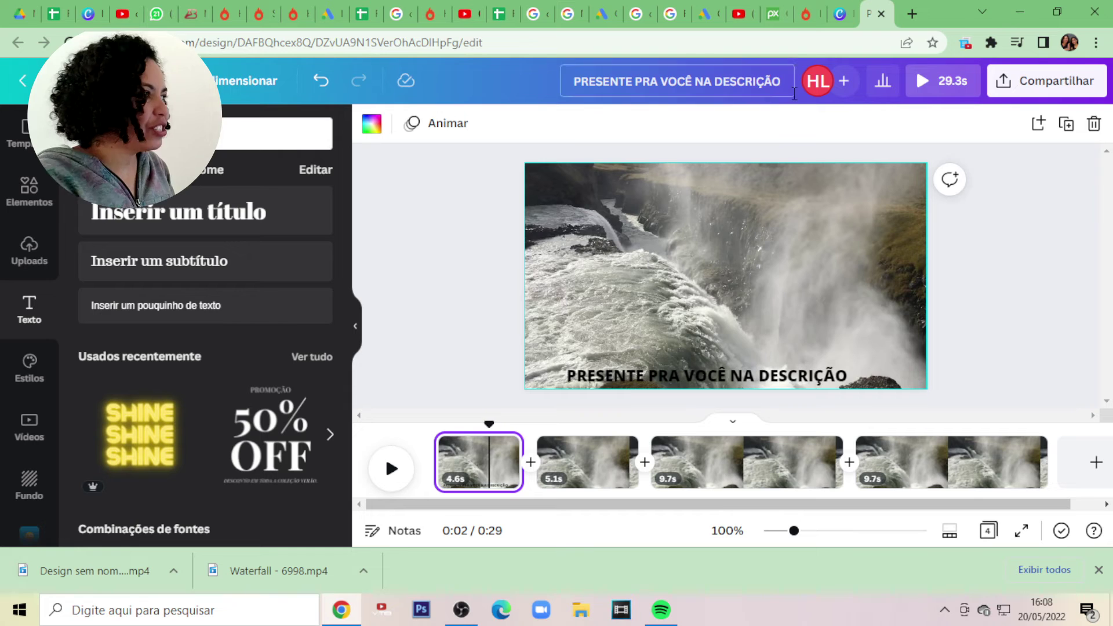
Switch to Hotmart, search its affiliate marketplace for "YOGA" and look through the listed products
{"action": "left_click", "coordinate": [815, 11]}
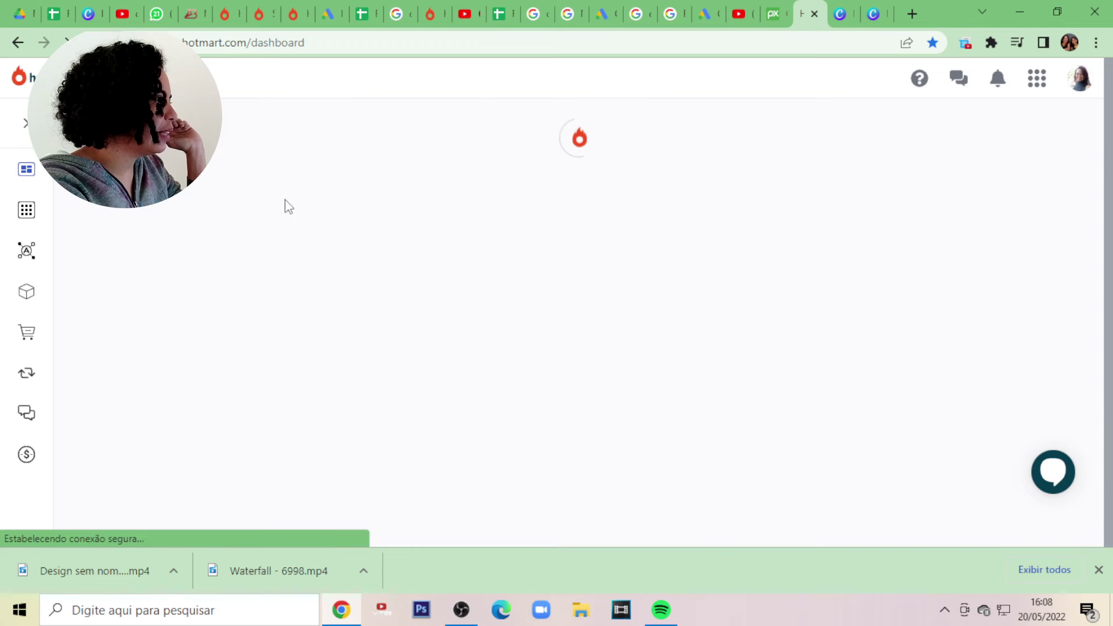
{"action": "left_click", "coordinate": [26, 213]}
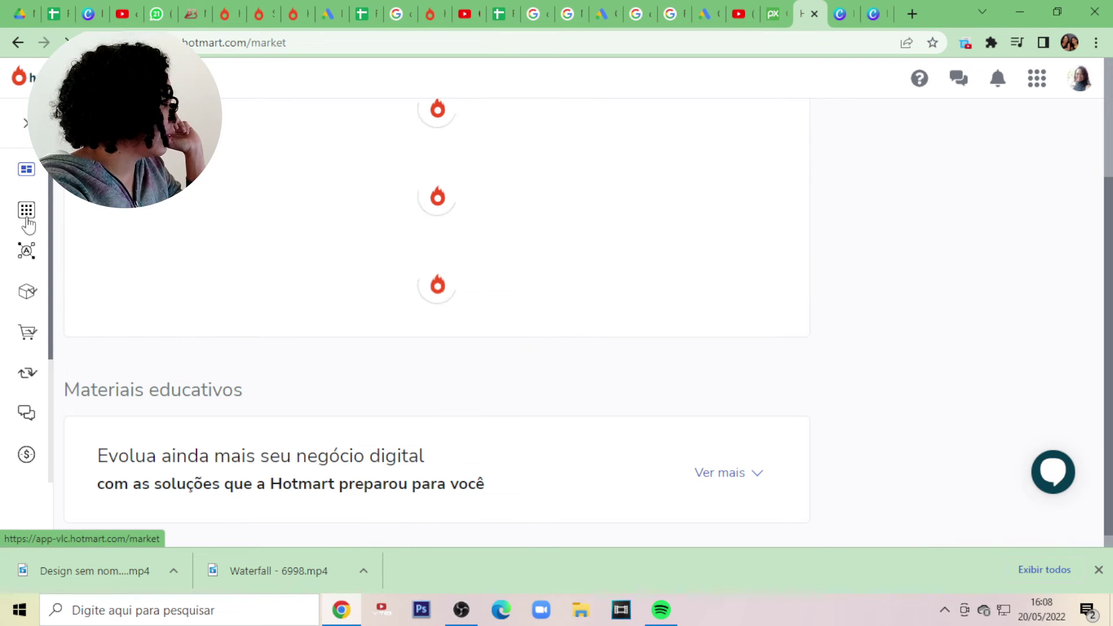
{"action": "mouse_move", "coordinate": [29, 219]}
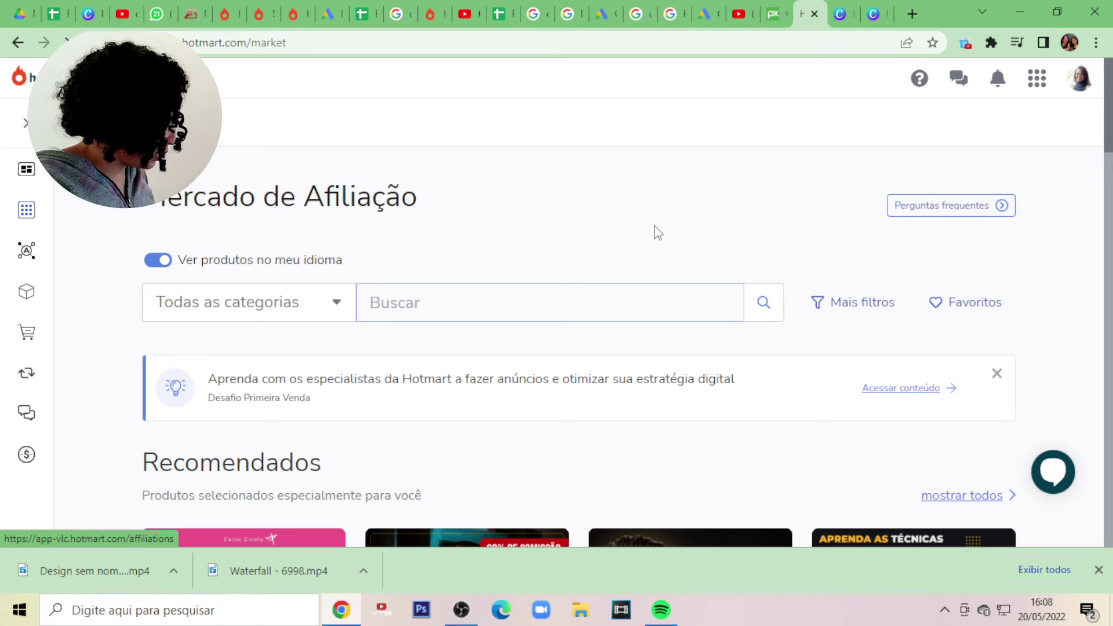
{"action": "type", "text": "YOGA"}
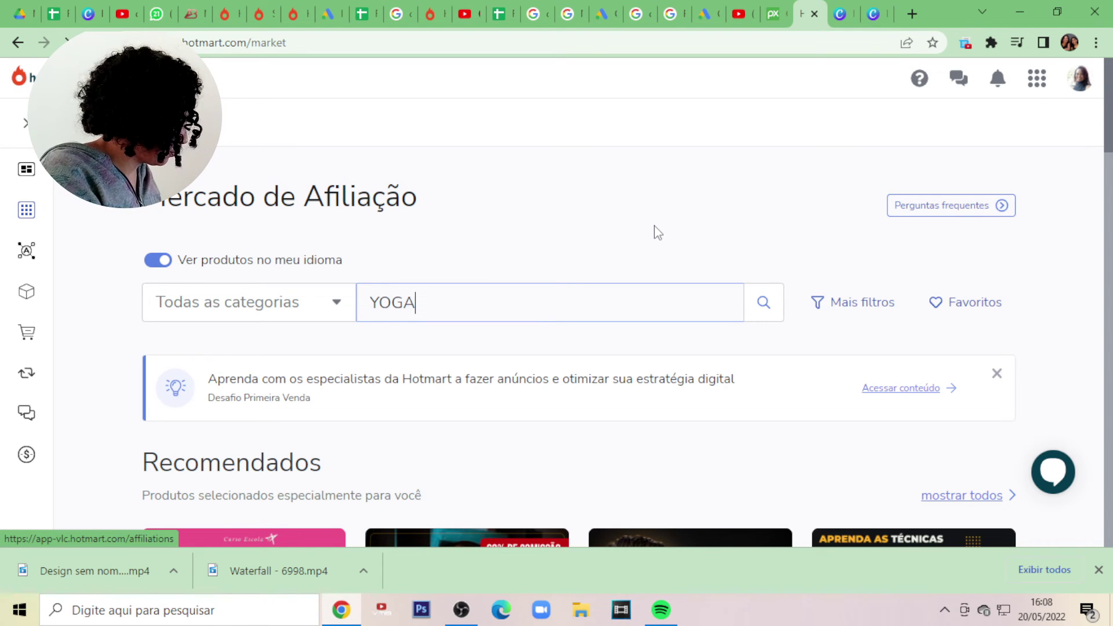
{"action": "key", "text": "Return"}
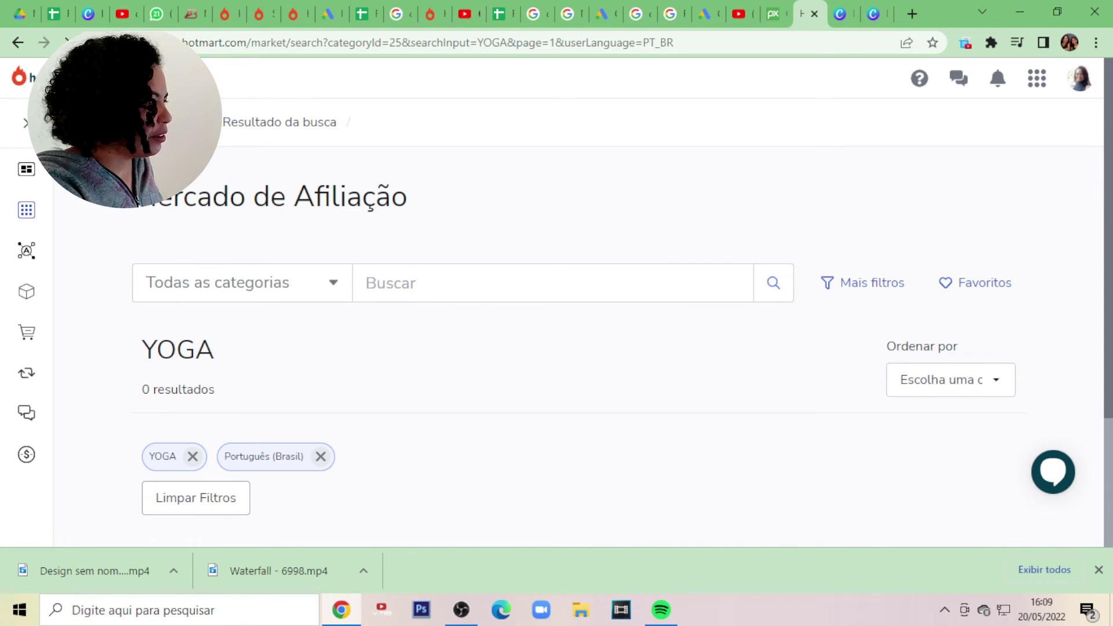
{"action": "scroll", "coordinate": [892, 273], "scroll_direction": "down", "scroll_amount": 5}
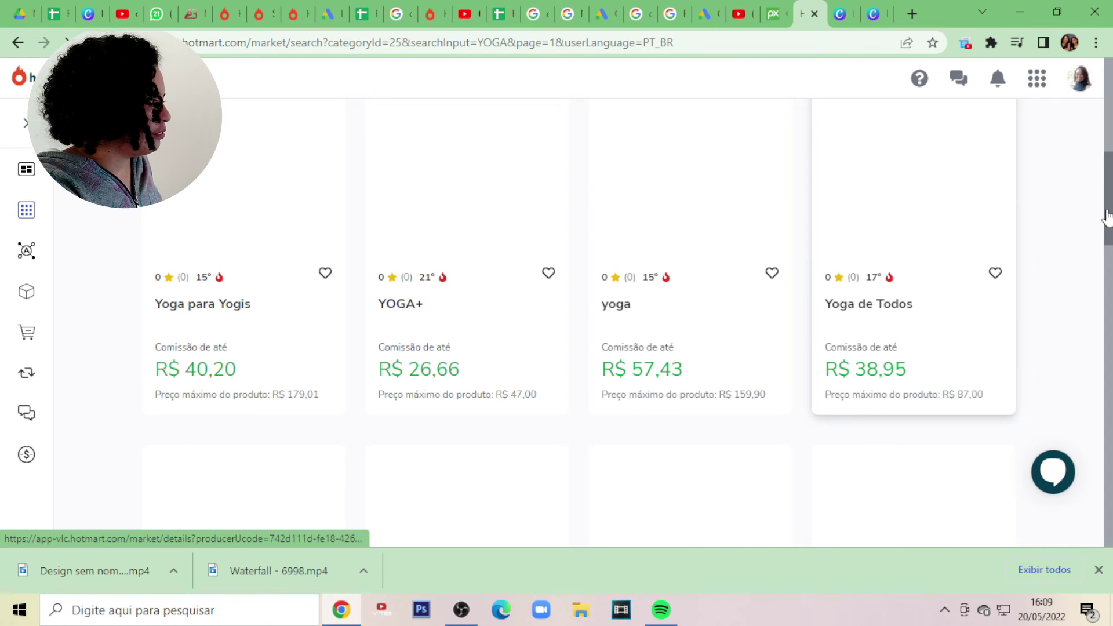
{"action": "scroll", "coordinate": [1108, 196], "scroll_direction": "up", "scroll_amount": 1}
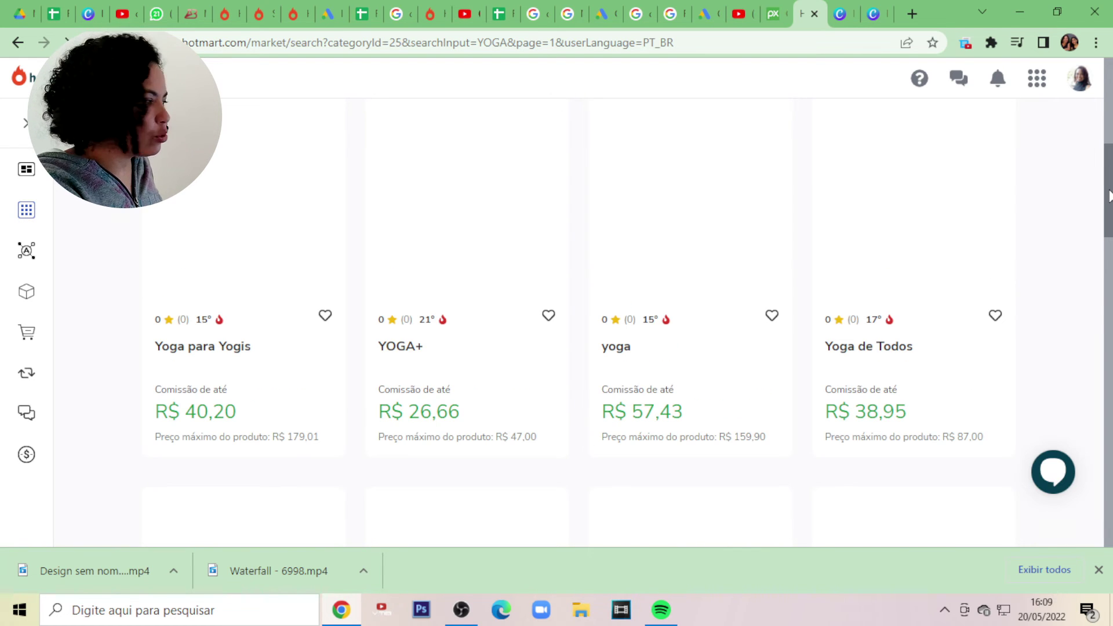
{"action": "left_click_drag", "start_coordinate": [1108, 196], "coordinate": [1110, 222]}
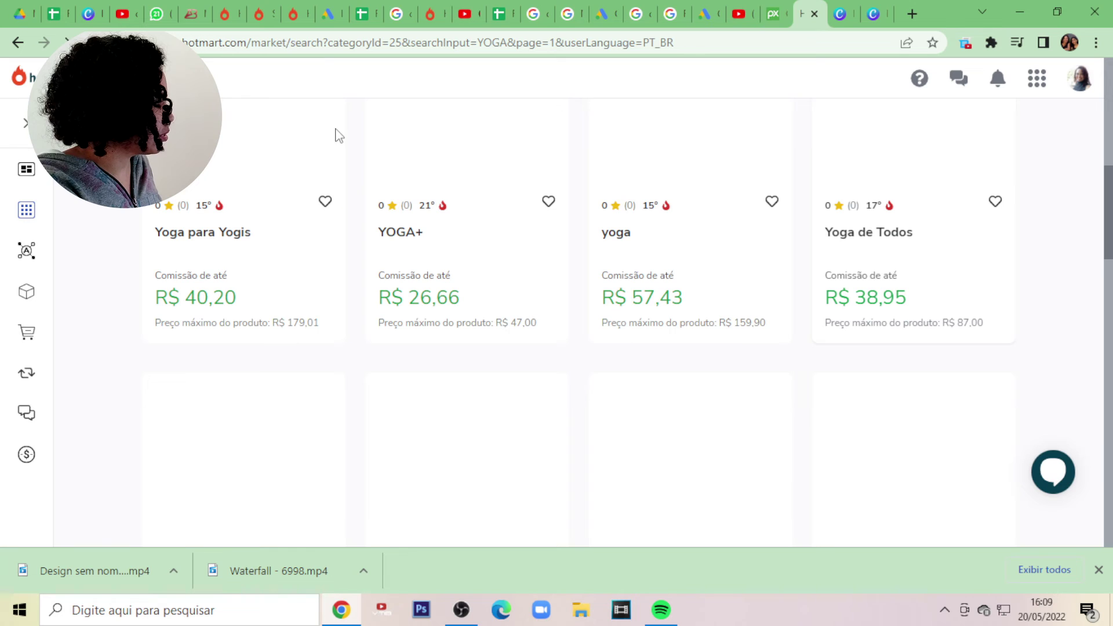